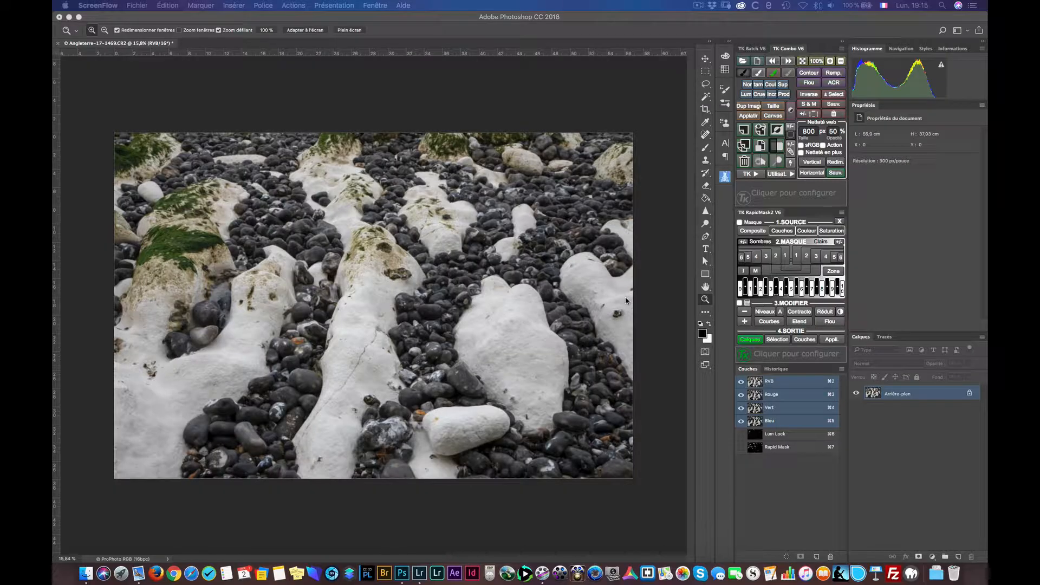
Show the TK Batch panel's batch sharpening options and return to the TK Combo panel
{"action": "left_click", "coordinate": [627, 300]}
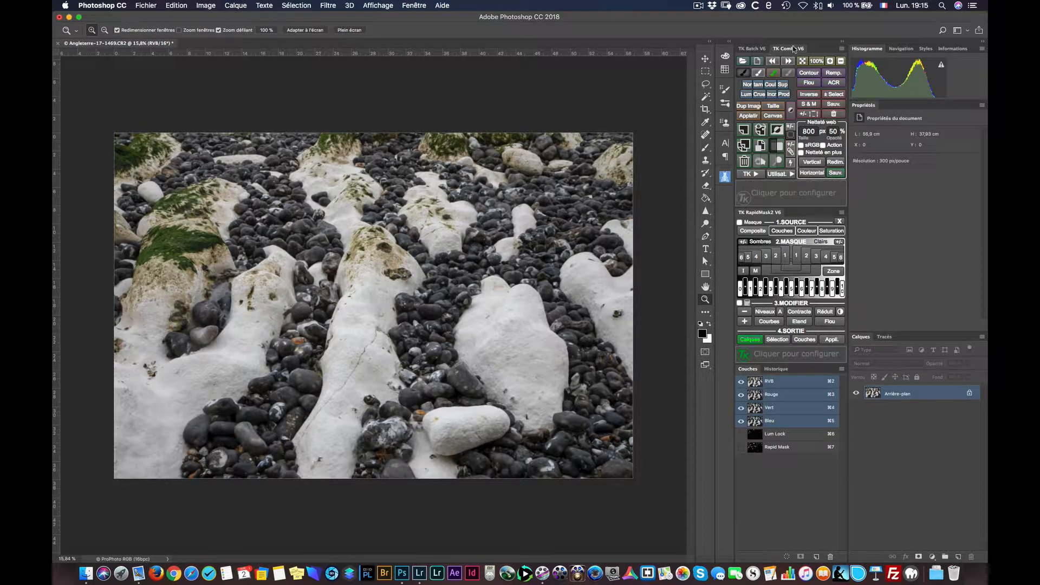
{"action": "left_click", "coordinate": [751, 50]}
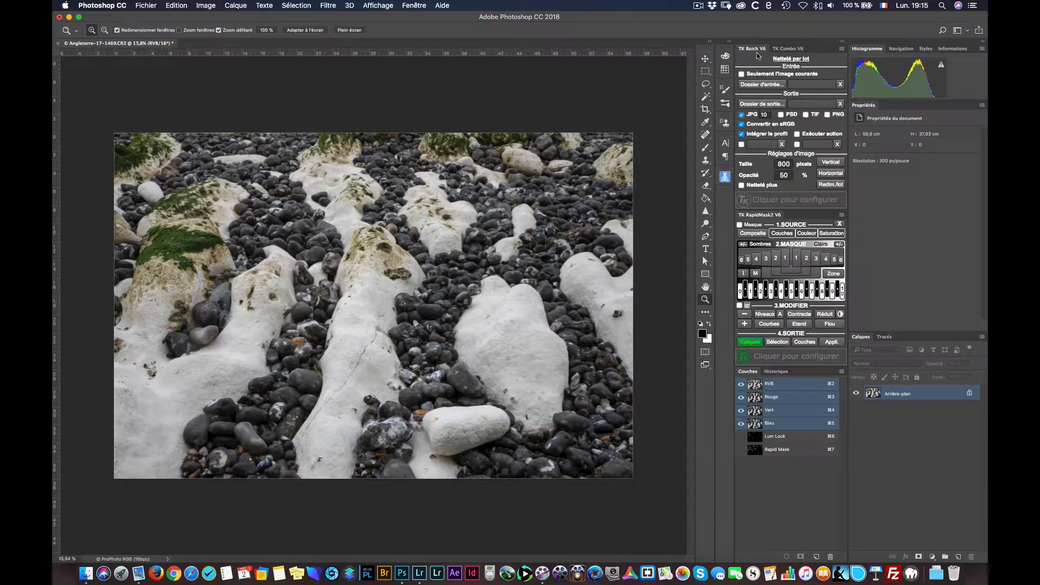
{"action": "left_click", "coordinate": [785, 50]}
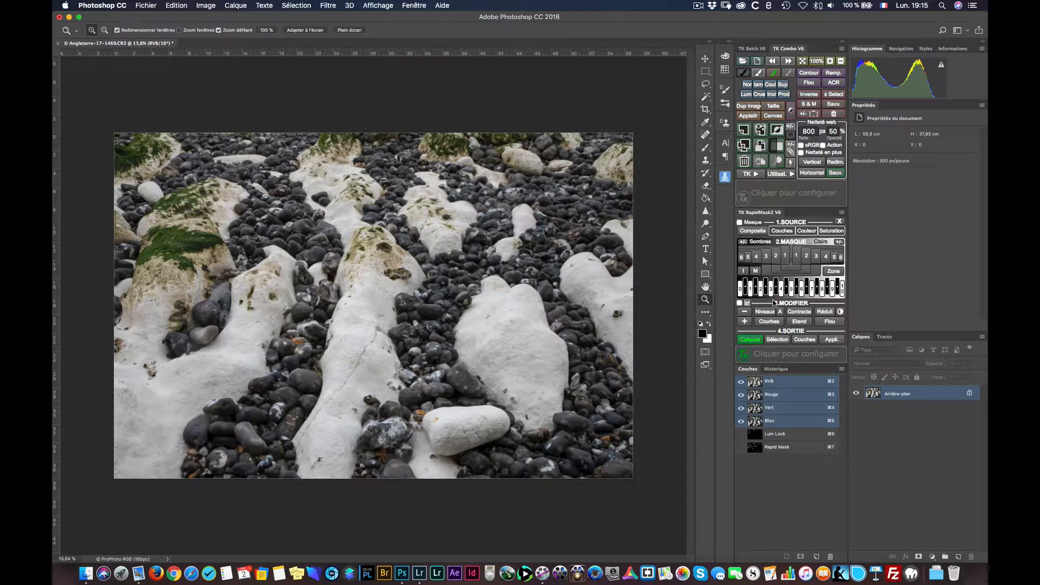
Toggle the RapidMask2 advanced mask calculator on and off to compare the available mask modification controls
{"action": "left_click", "coordinate": [739, 302]}
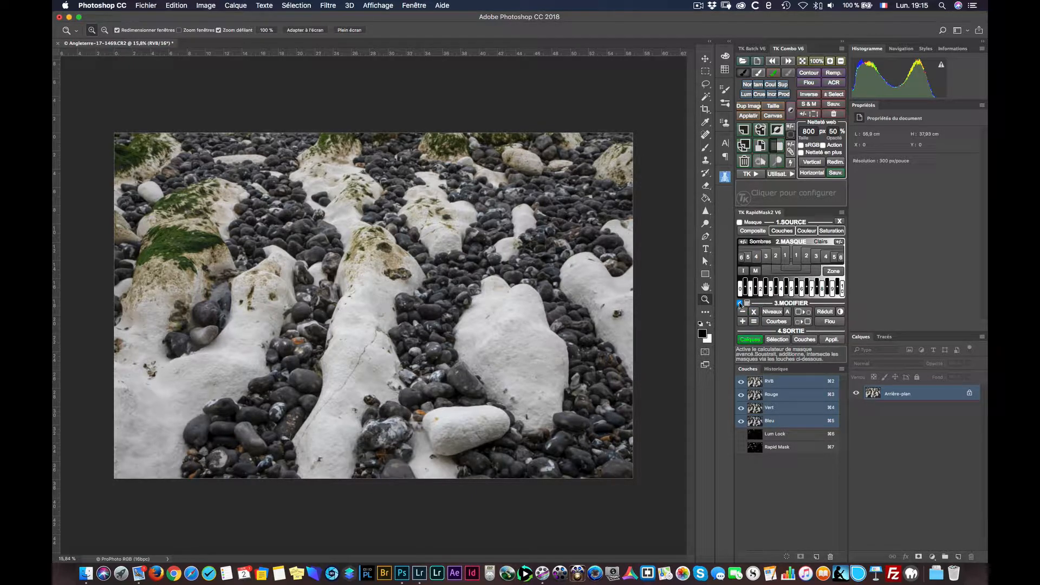
{"action": "left_click", "coordinate": [739, 302]}
{"action": "left_click", "coordinate": [748, 304]}
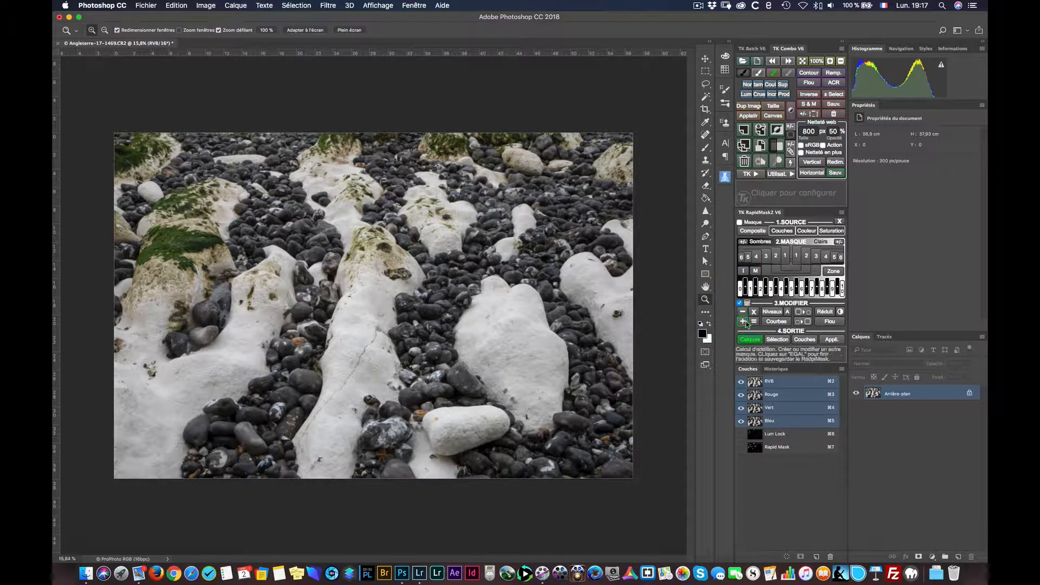
{"action": "left_click", "coordinate": [740, 302]}
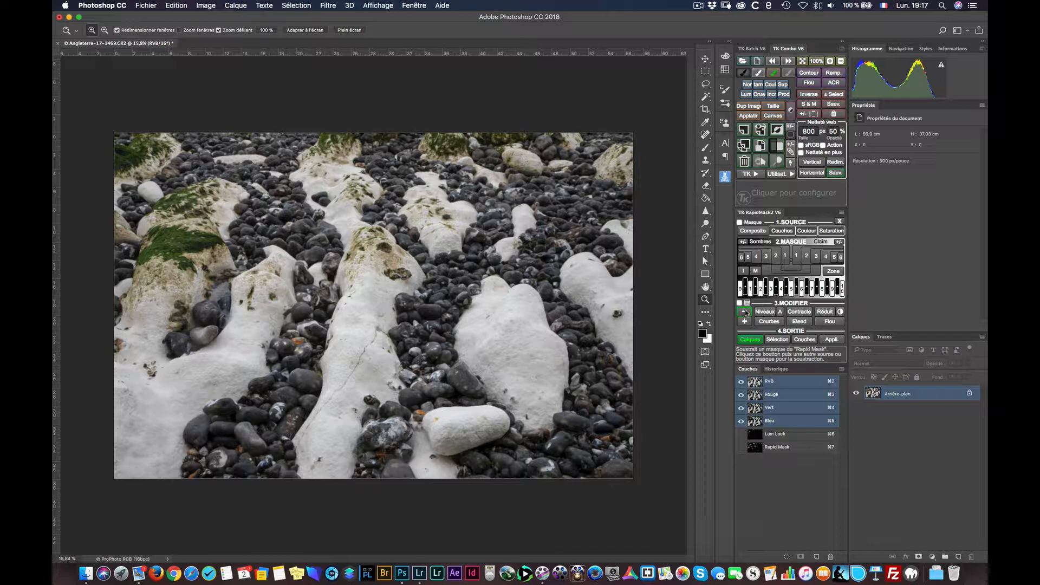
Create a composite Lights 3 luminosity mask and subtract the Lights 4 mask from it
{"action": "left_click", "coordinate": [755, 232]}
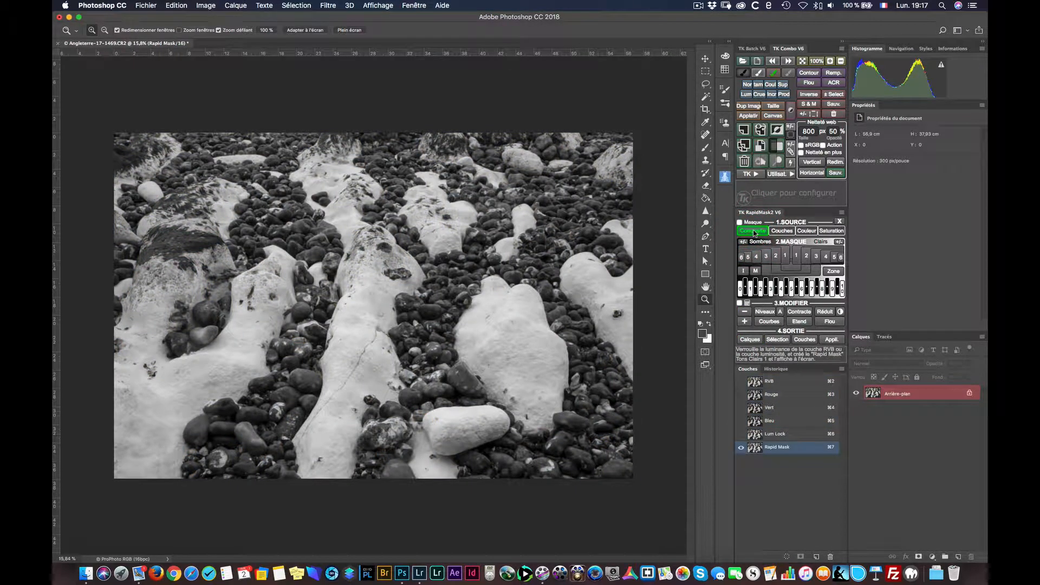
{"action": "left_click", "coordinate": [816, 256]}
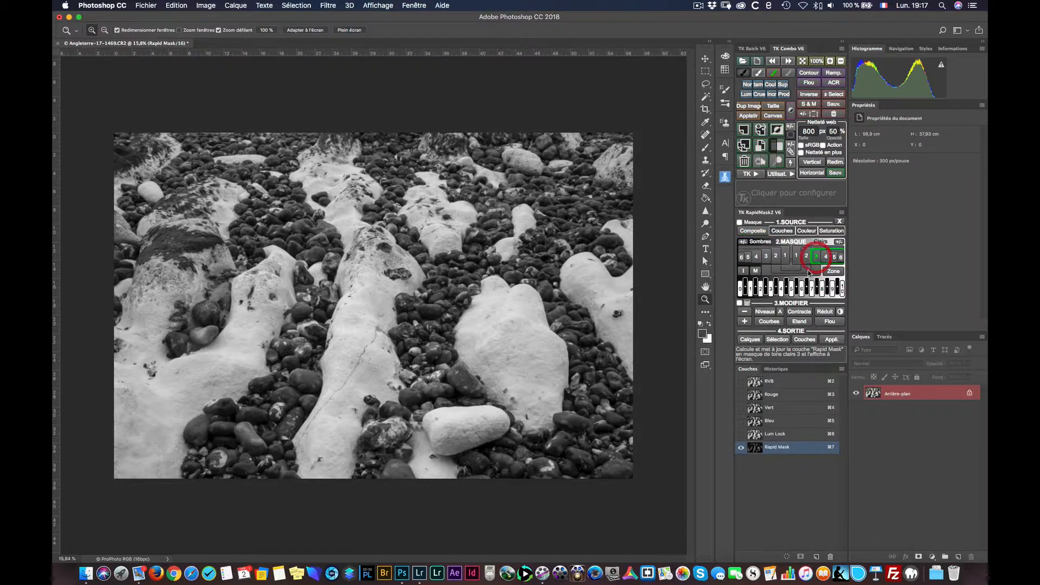
{"action": "left_click", "coordinate": [814, 258]}
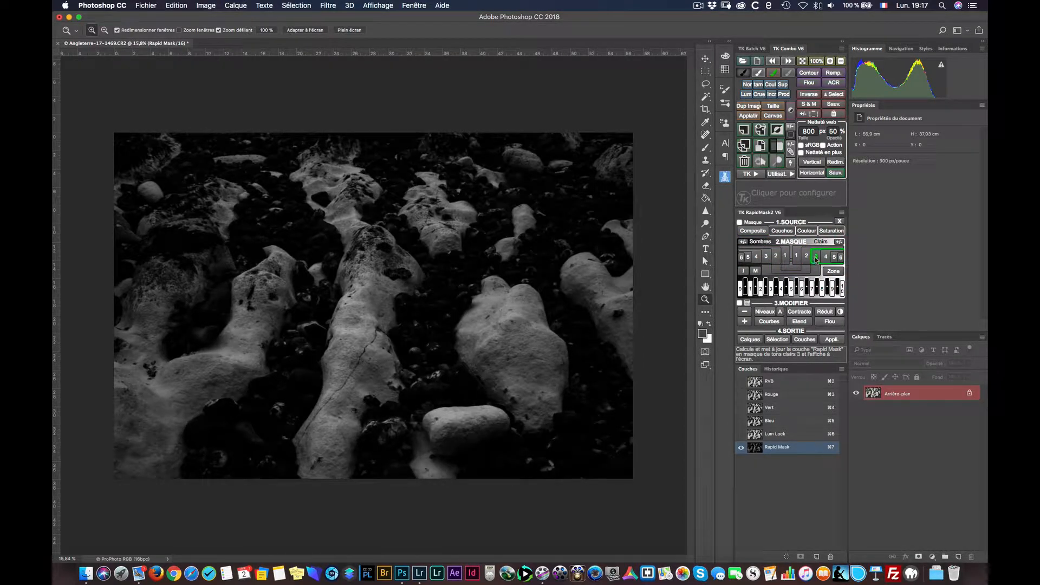
{"action": "left_click", "coordinate": [745, 313]}
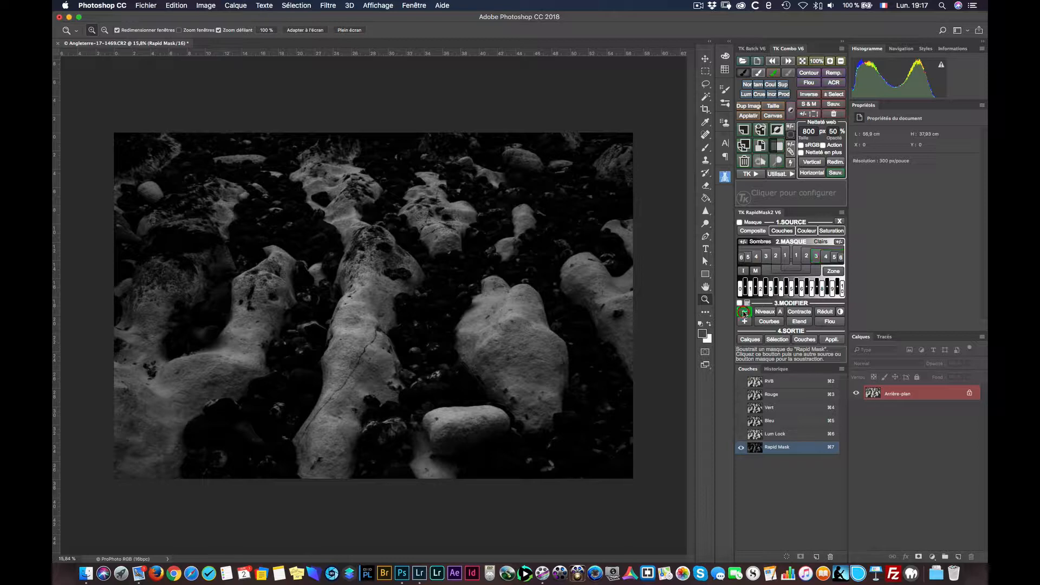
{"action": "left_click", "coordinate": [826, 258]}
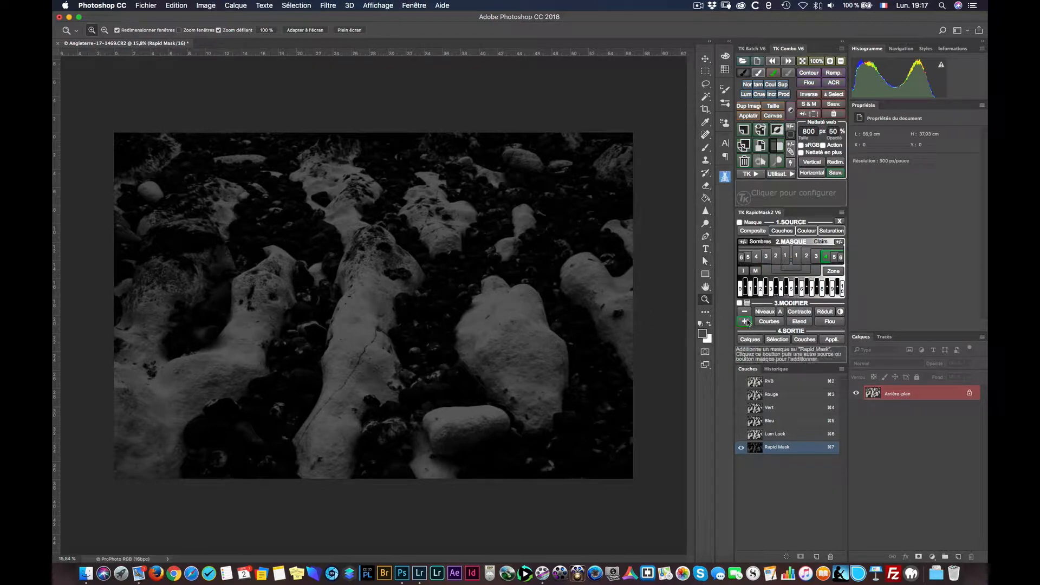
Try darkening the midtones with a Levels layer masked by the Rapid Mask, and delete that layer
{"action": "left_click", "coordinate": [745, 324]}
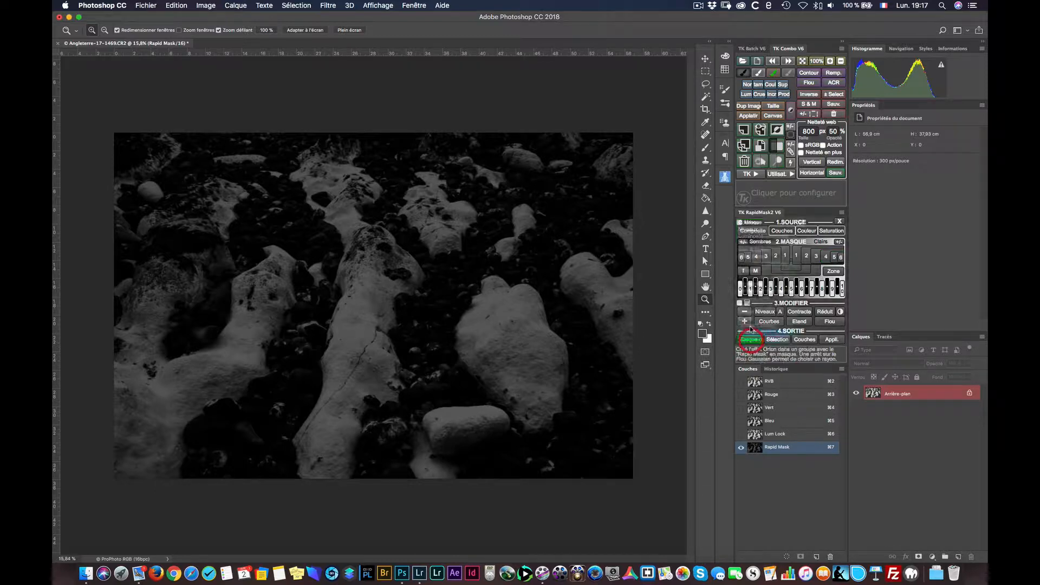
{"action": "left_click", "coordinate": [750, 229]}
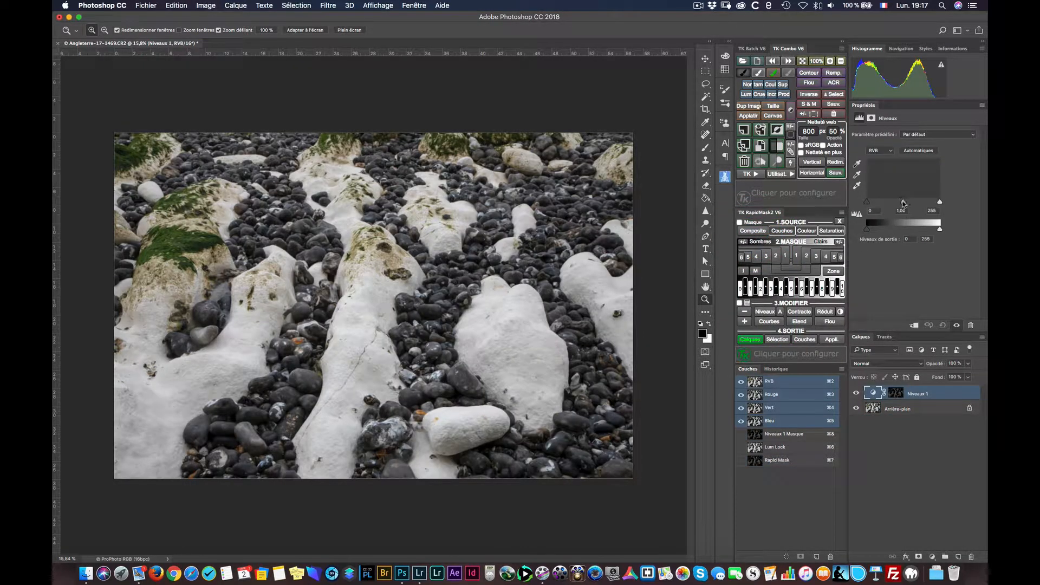
{"action": "mouse_move", "coordinate": [904, 201]}
{"action": "left_mouse_down"}
{"action": "mouse_move", "coordinate": [933, 201]}
{"action": "mouse_move", "coordinate": [902, 201]}
{"action": "mouse_move", "coordinate": [913, 201]}
{"action": "left_mouse_up"}
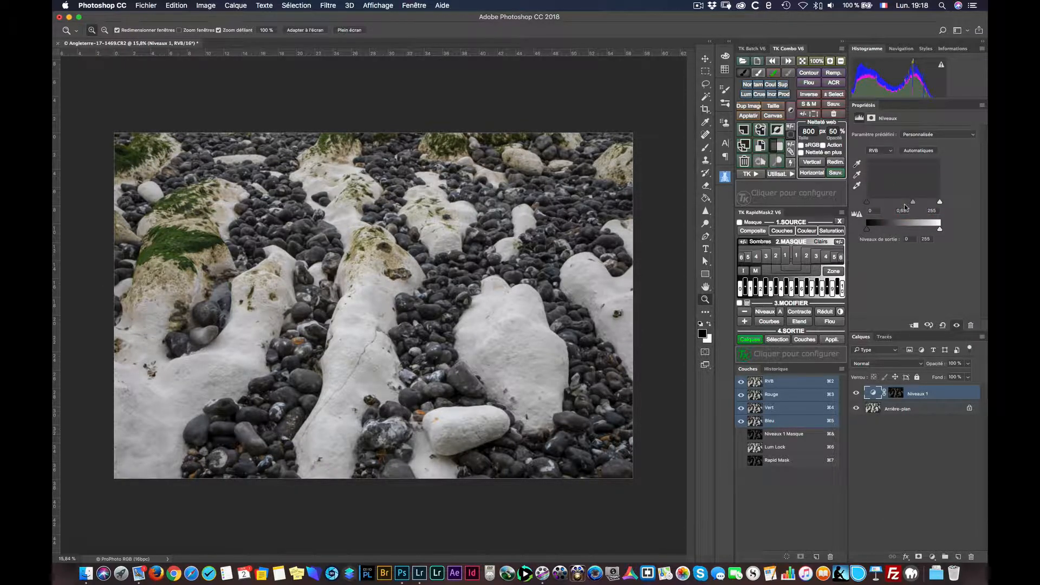
{"action": "left_click", "coordinate": [745, 160]}
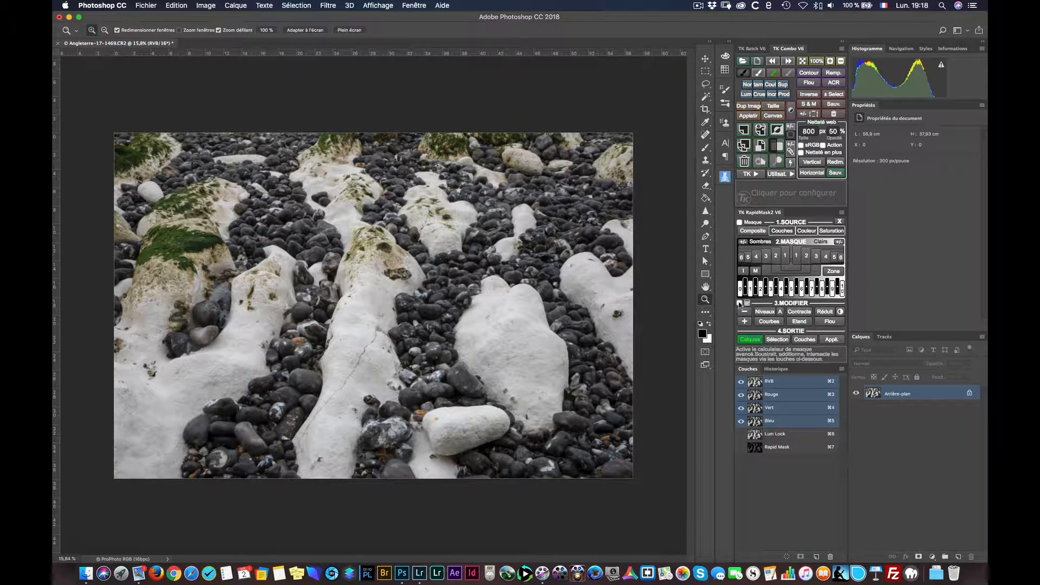
Enable the advanced mask calculator and browse the colour and saturation mask sources
{"action": "left_click", "coordinate": [739, 304]}
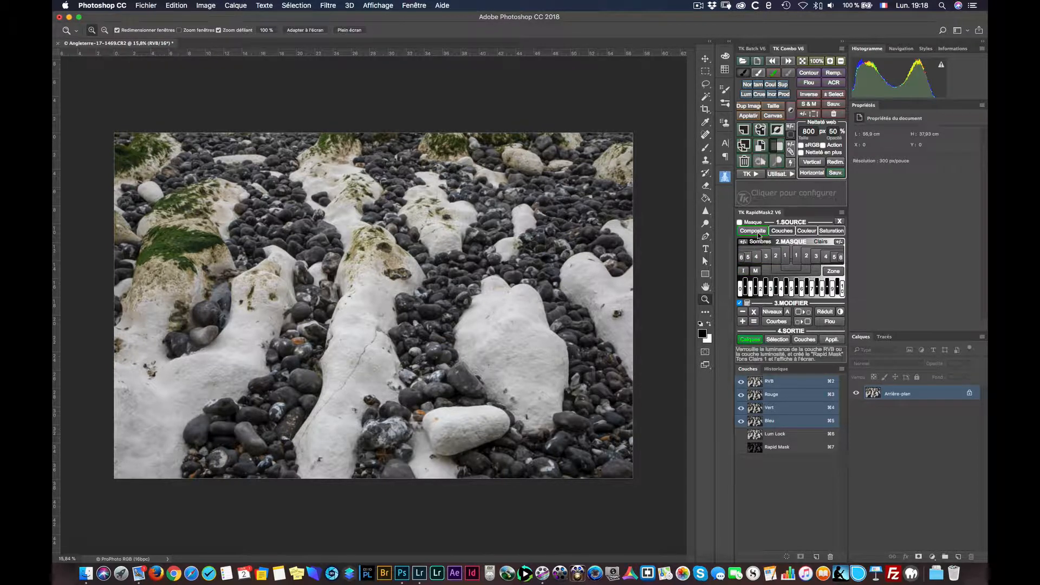
{"action": "left_click", "coordinate": [804, 232]}
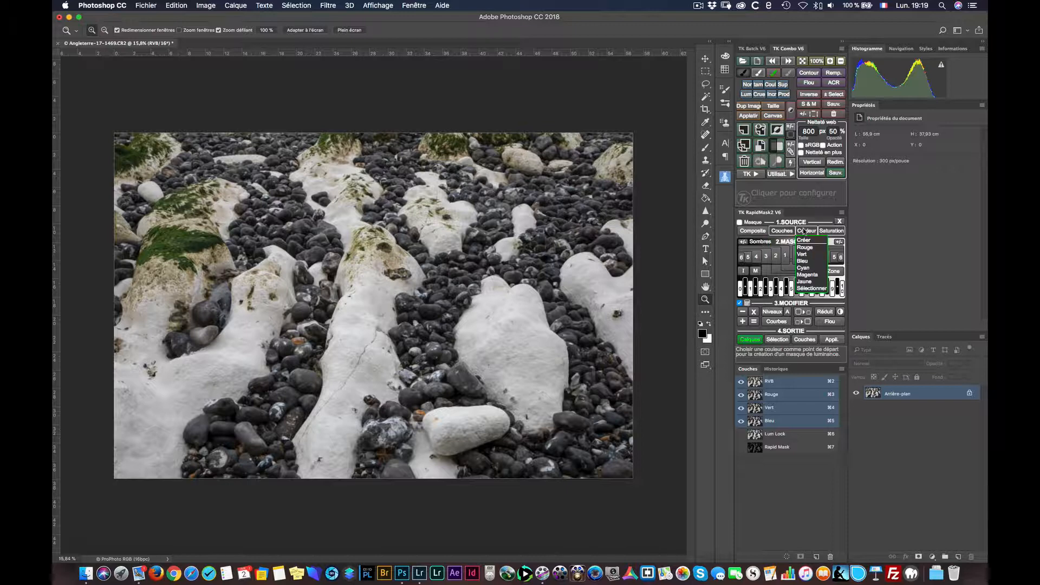
{"action": "left_click", "coordinate": [827, 231]}
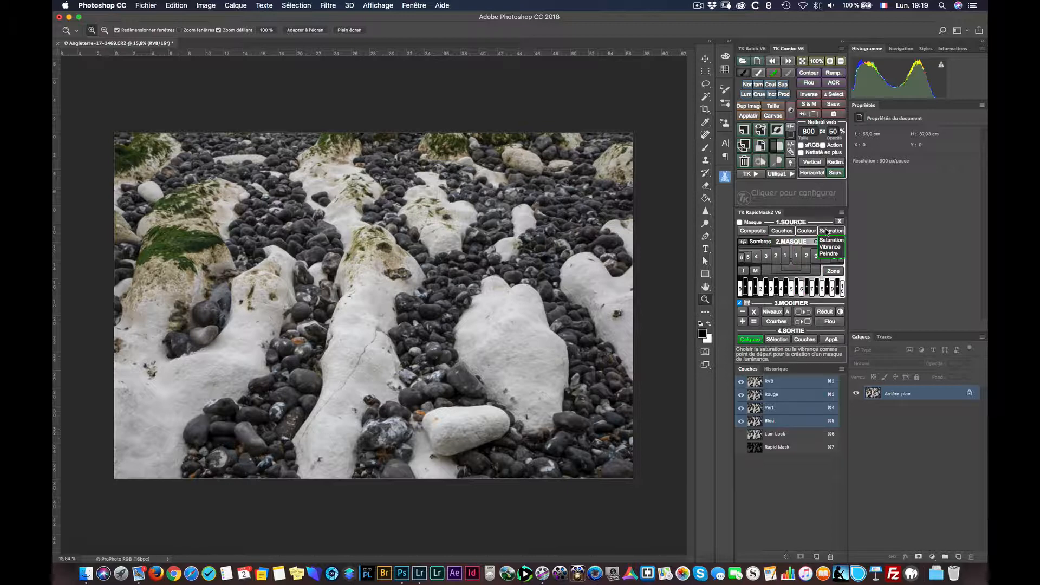
{"action": "left_click", "coordinate": [804, 232]}
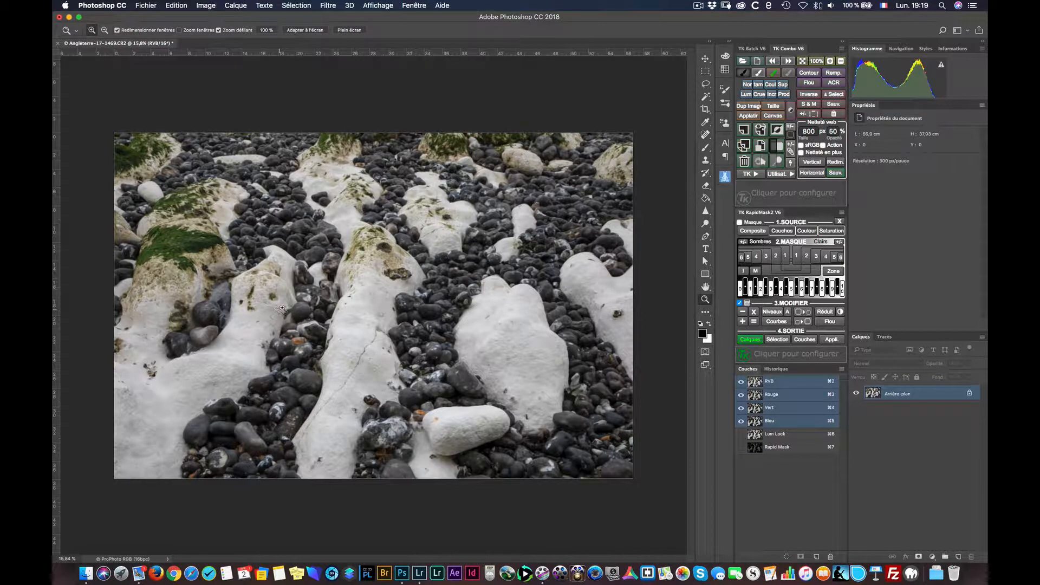
Create a Rapid Mask from a colour range sampled on the ochre rock below the moss, with a slightly reduced tolerance
{"action": "mouse_move", "coordinate": [776, 228]}
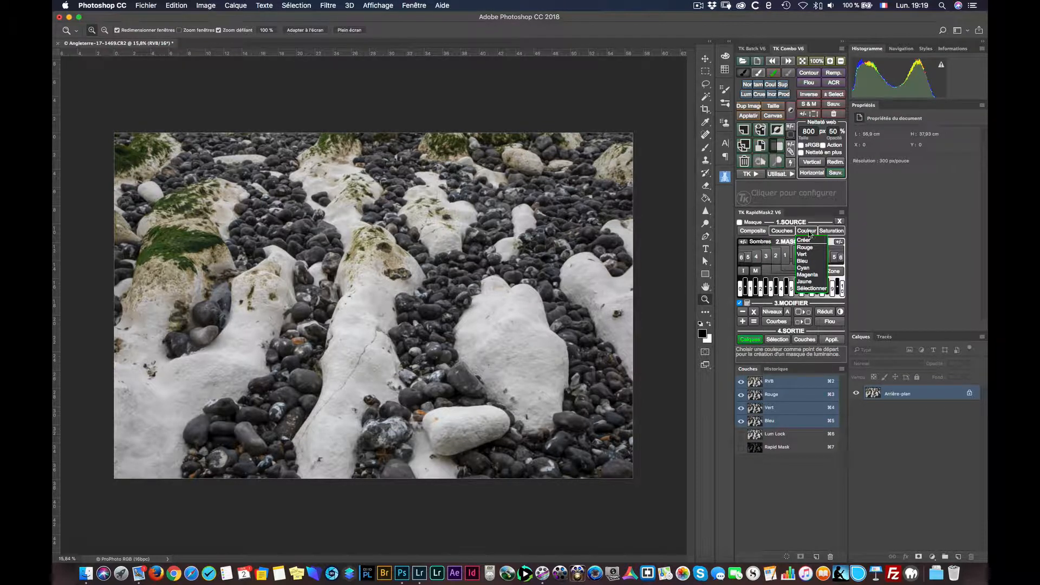
{"action": "left_click", "coordinate": [811, 288]}
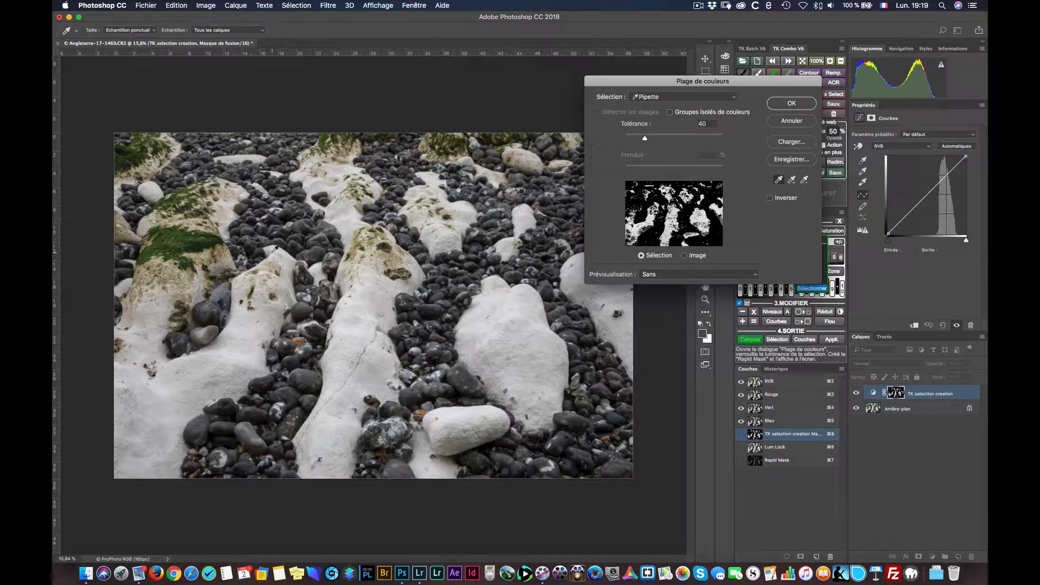
{"action": "left_click", "coordinate": [171, 266]}
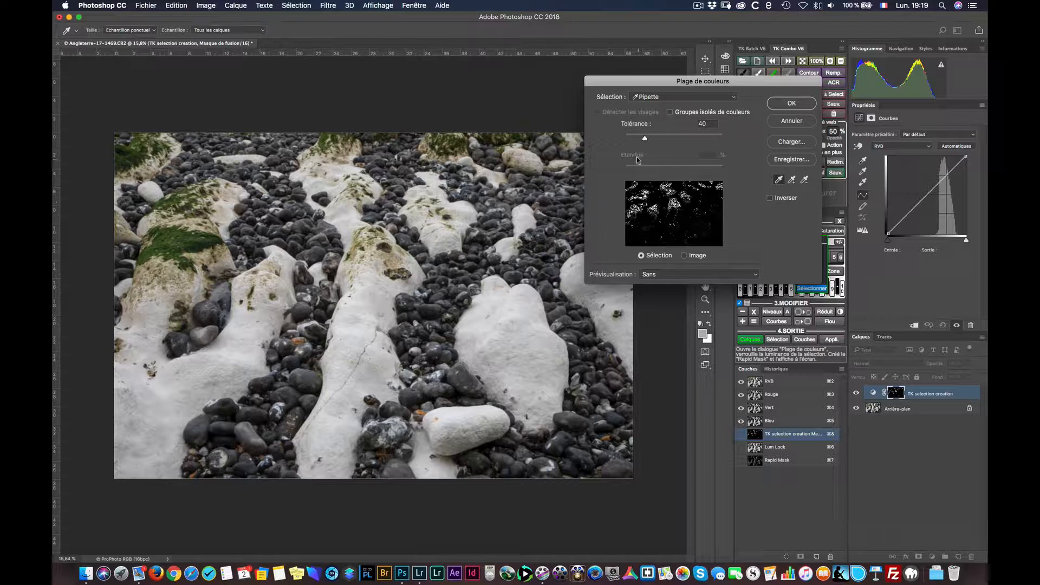
{"action": "left_click", "coordinate": [645, 140]}
{"action": "left_click_drag", "start_coordinate": [646, 140], "coordinate": [645, 141]}
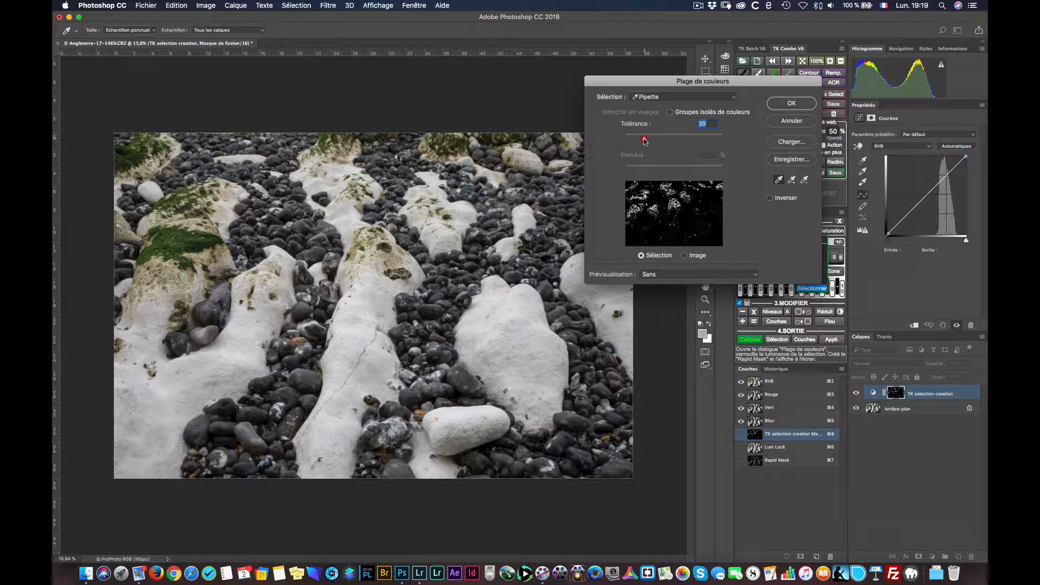
{"action": "left_click", "coordinate": [781, 103]}
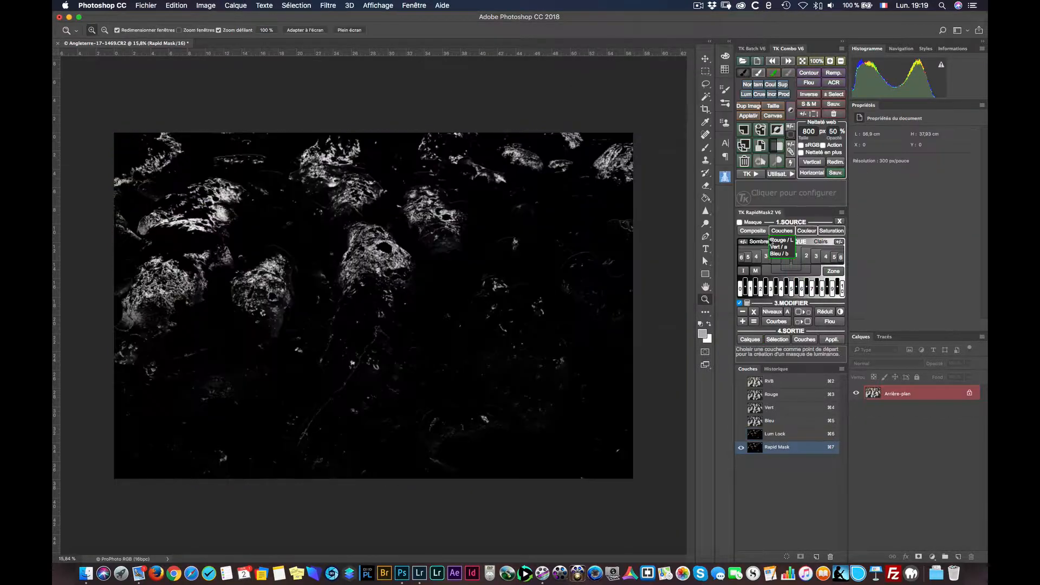
Start a mask subtraction and sample the green moss on the large mossy rock as a colour range with tolerance 49
{"action": "left_click", "coordinate": [742, 312]}
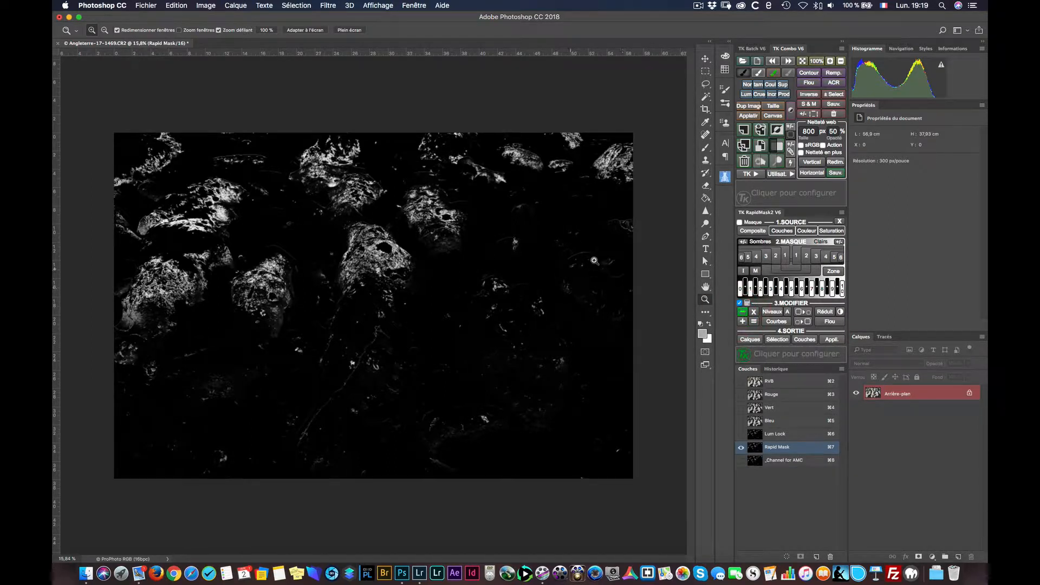
{"action": "left_click", "coordinate": [806, 245]}
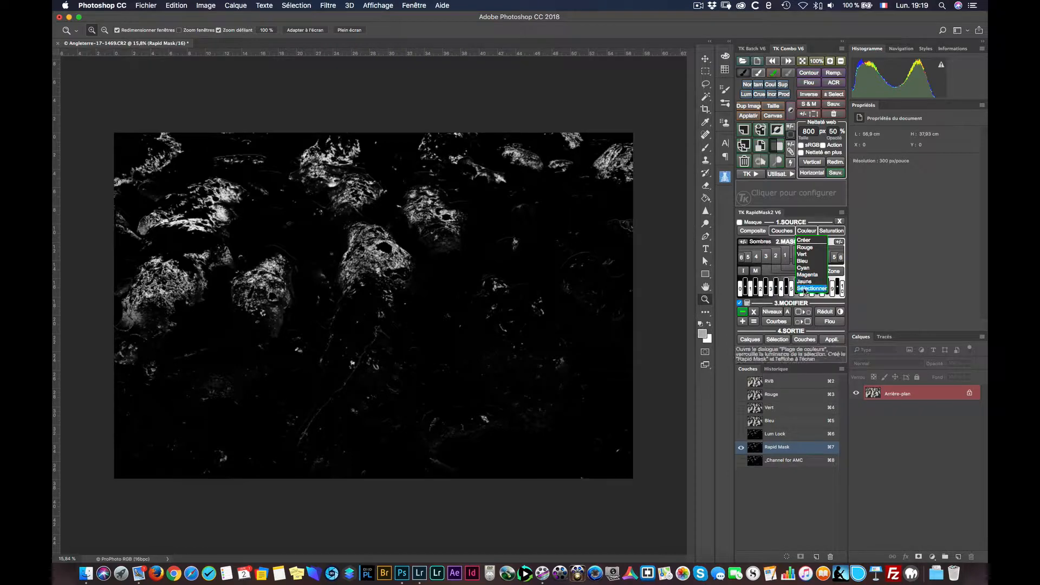
{"action": "left_click", "coordinate": [808, 288]}
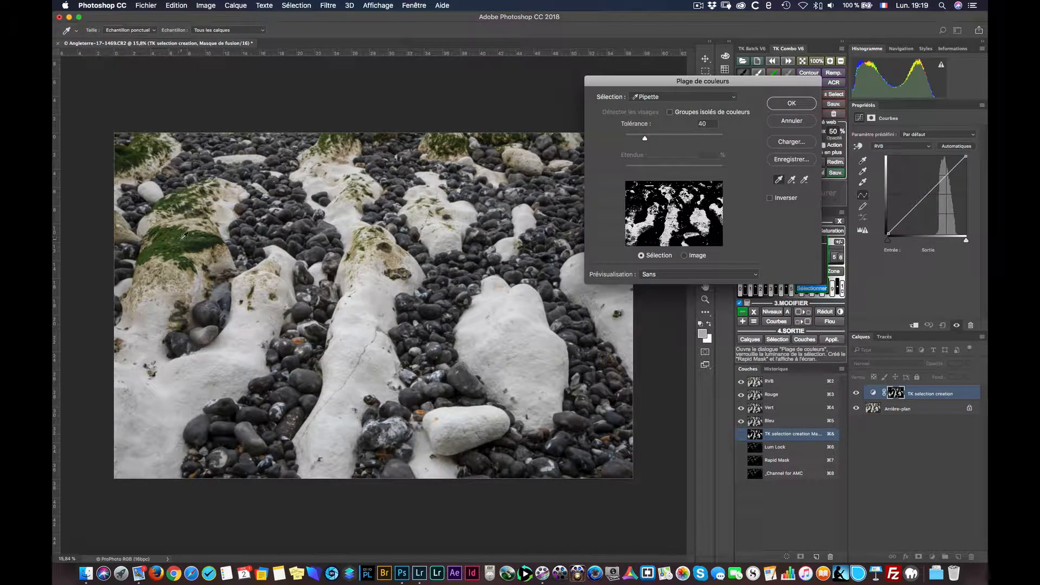
{"action": "left_click", "coordinate": [184, 237]}
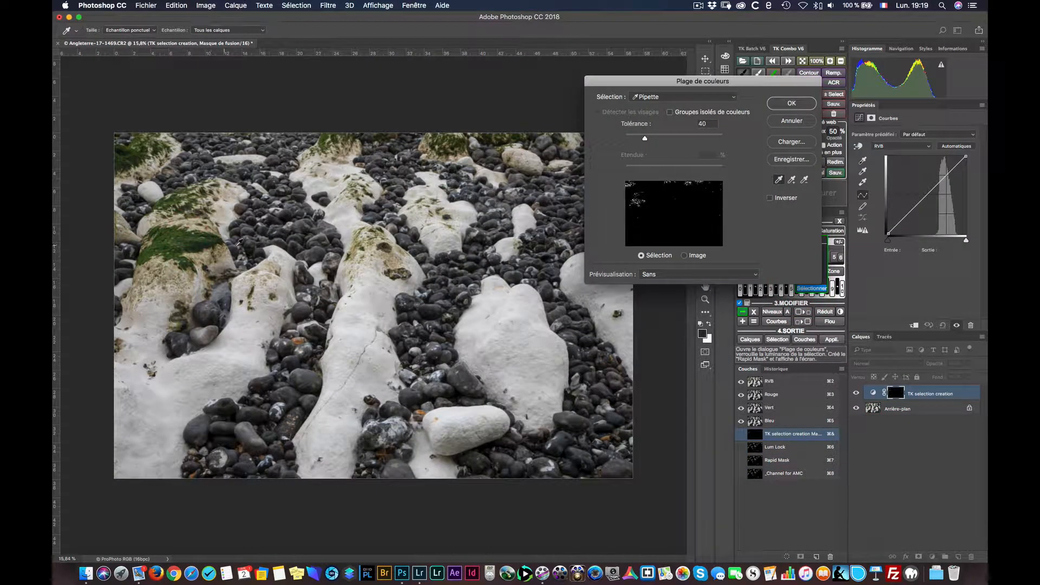
{"action": "left_click_drag", "start_coordinate": [644, 139], "coordinate": [650, 140]}
Check the moss colour range in a greyscale preview and complete its subtraction from the ochre rock mask
{"action": "left_click", "coordinate": [657, 274]}
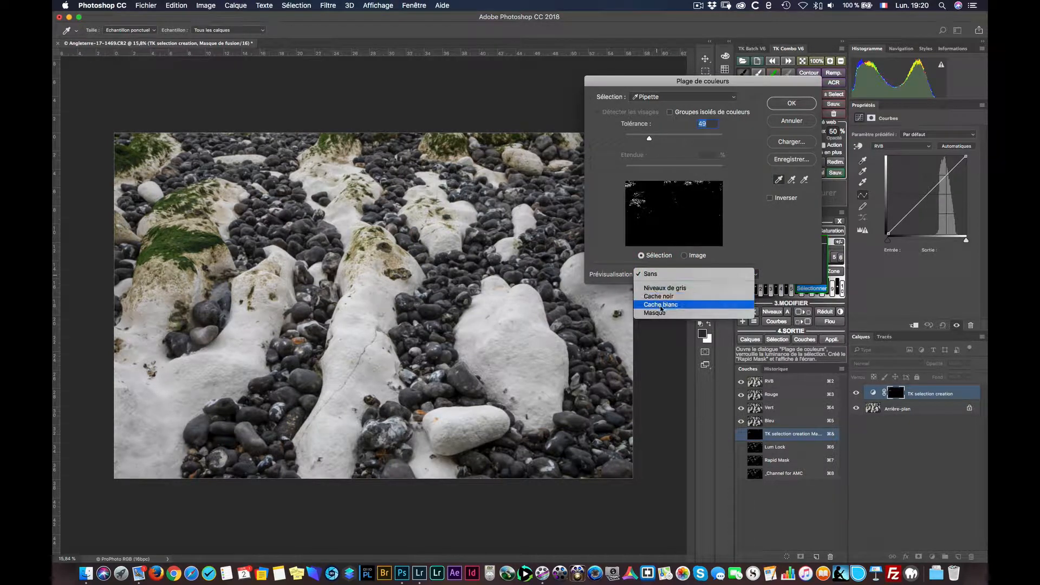
{"action": "left_click", "coordinate": [659, 288]}
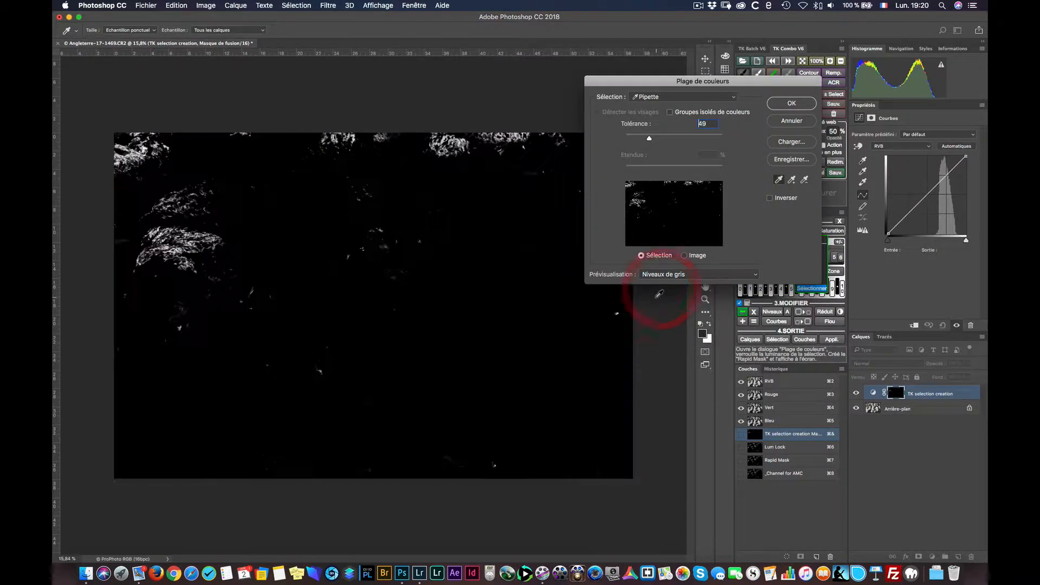
{"action": "left_click", "coordinate": [644, 275]}
{"action": "left_click", "coordinate": [648, 263]}
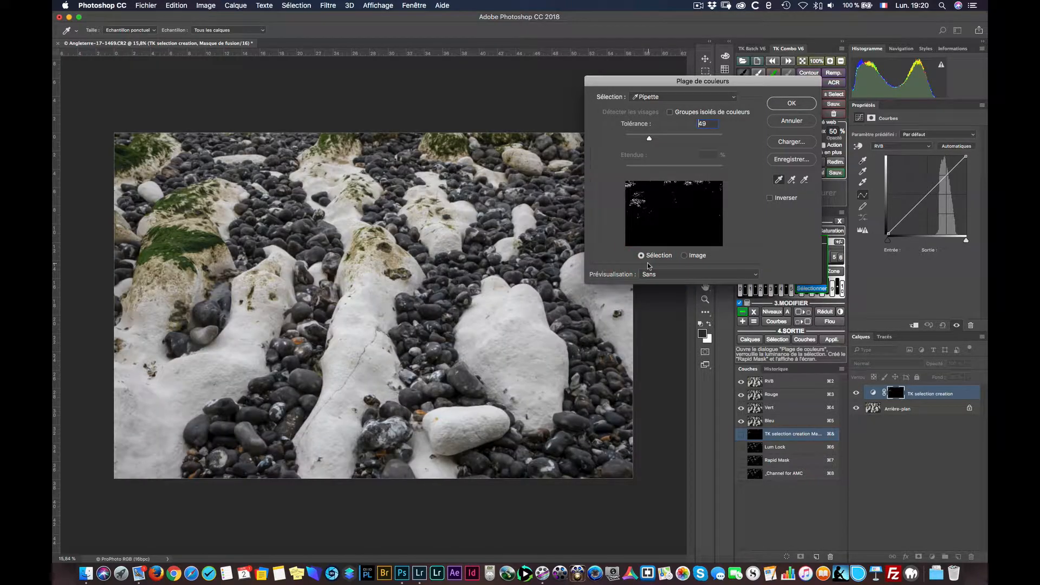
{"action": "left_click", "coordinate": [787, 106]}
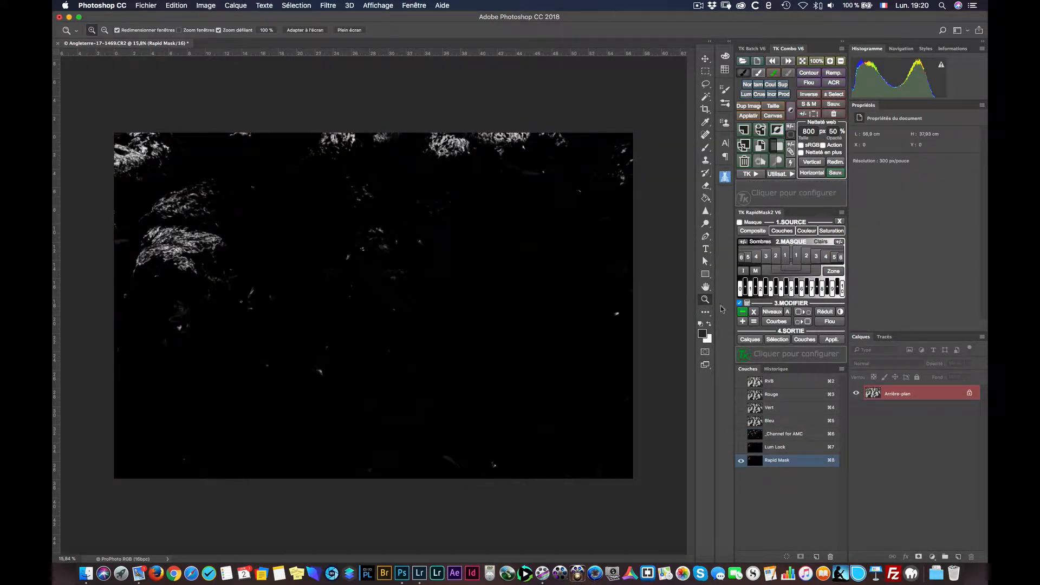
{"action": "left_click", "coordinate": [753, 322]}
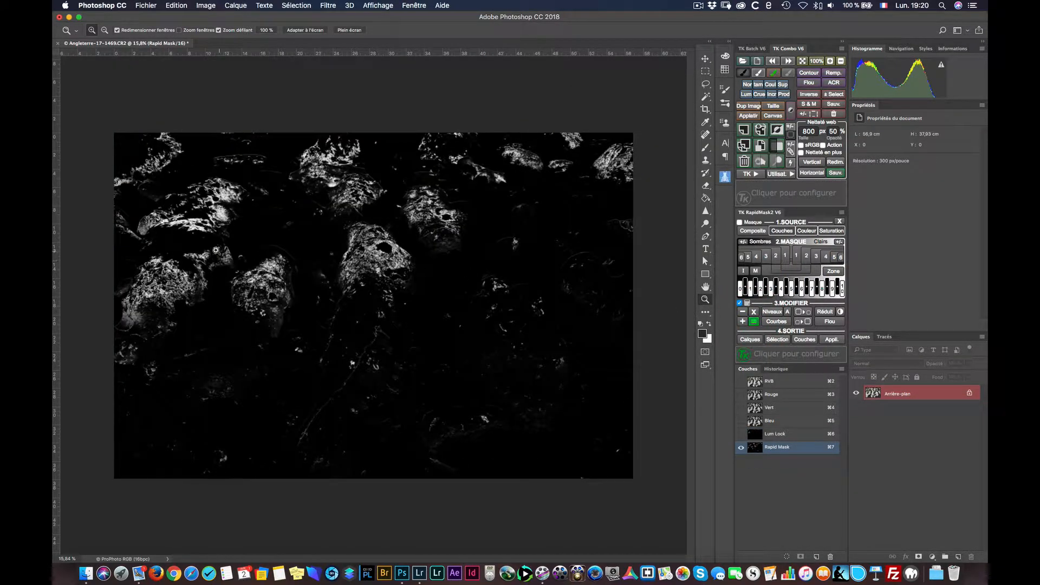
Strengthen the Rapid Mask with Levels by brightening its midtones and setting the white input level to 230
{"action": "left_click", "coordinate": [772, 311]}
{"action": "left_click_drag", "start_coordinate": [668, 153], "coordinate": [640, 152]}
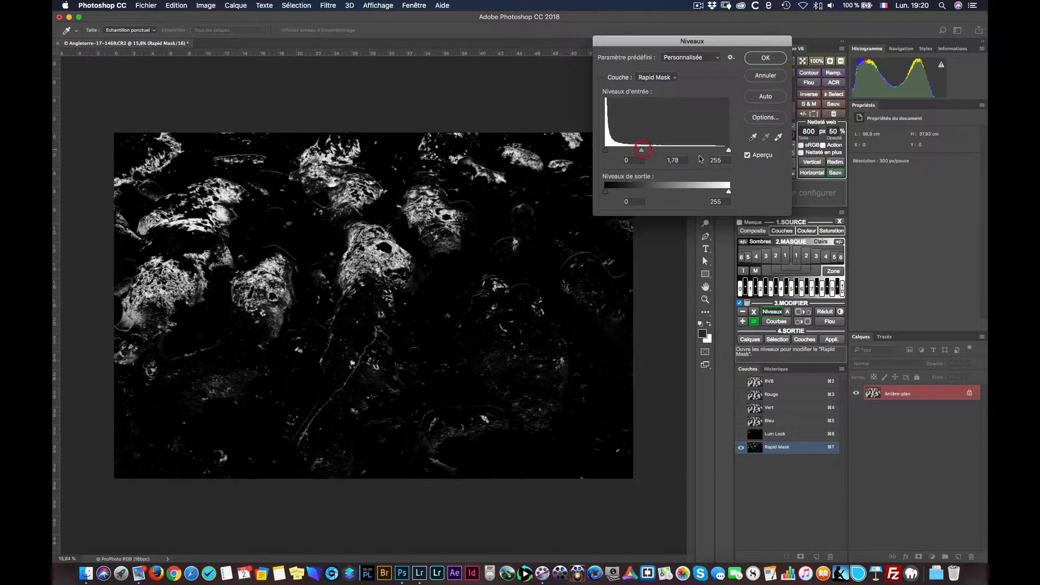
{"action": "left_click_drag", "start_coordinate": [729, 150], "coordinate": [716, 152]}
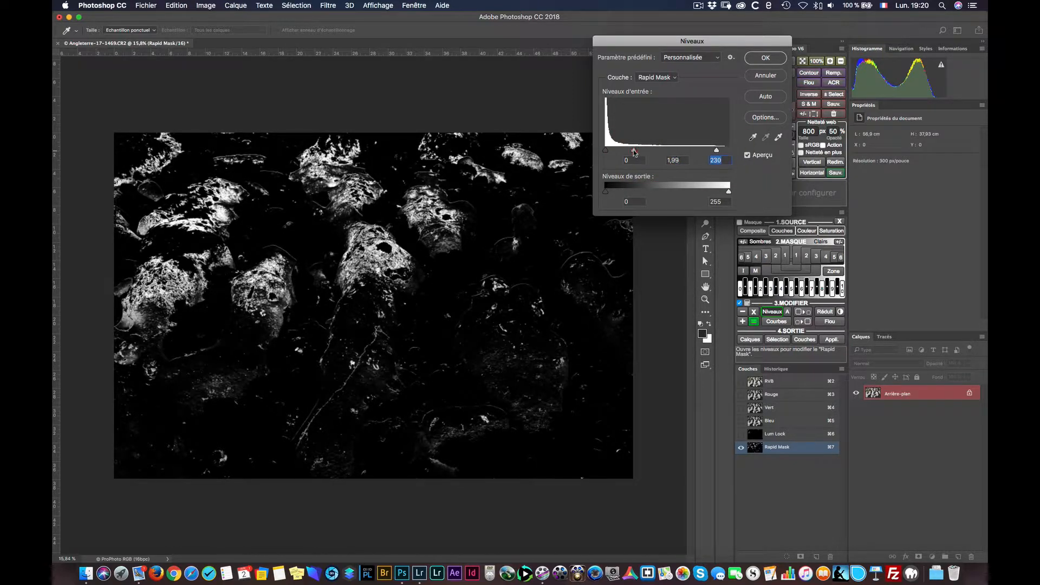
{"action": "left_click_drag", "start_coordinate": [634, 153], "coordinate": [637, 148]}
{"action": "left_click", "coordinate": [766, 58]}
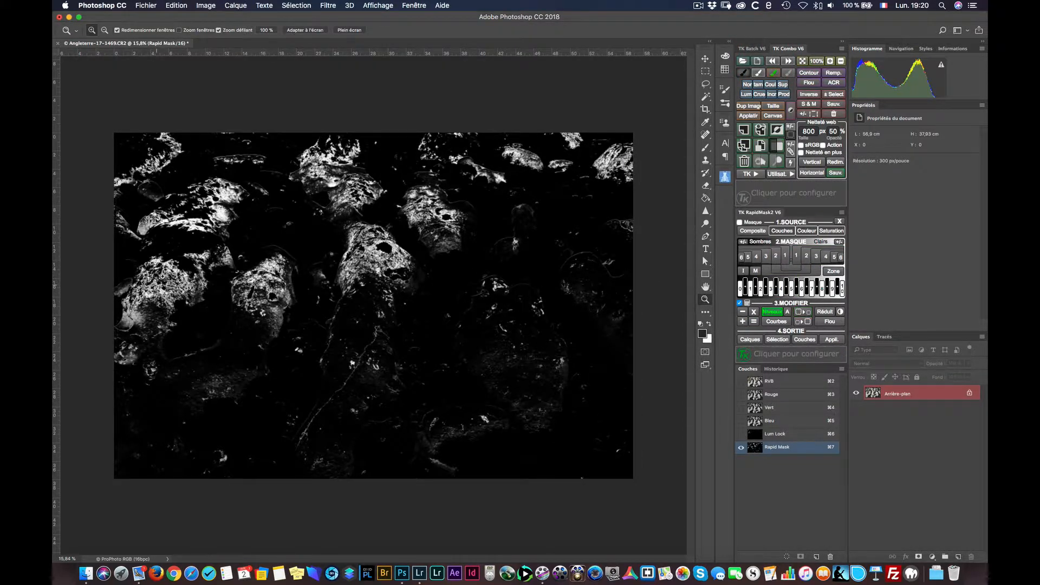
Output the Rapid Mask to a Teinte/Saturation adjustment layer, view the layer's mask, and return to the composite image
{"action": "left_click", "coordinate": [751, 342]}
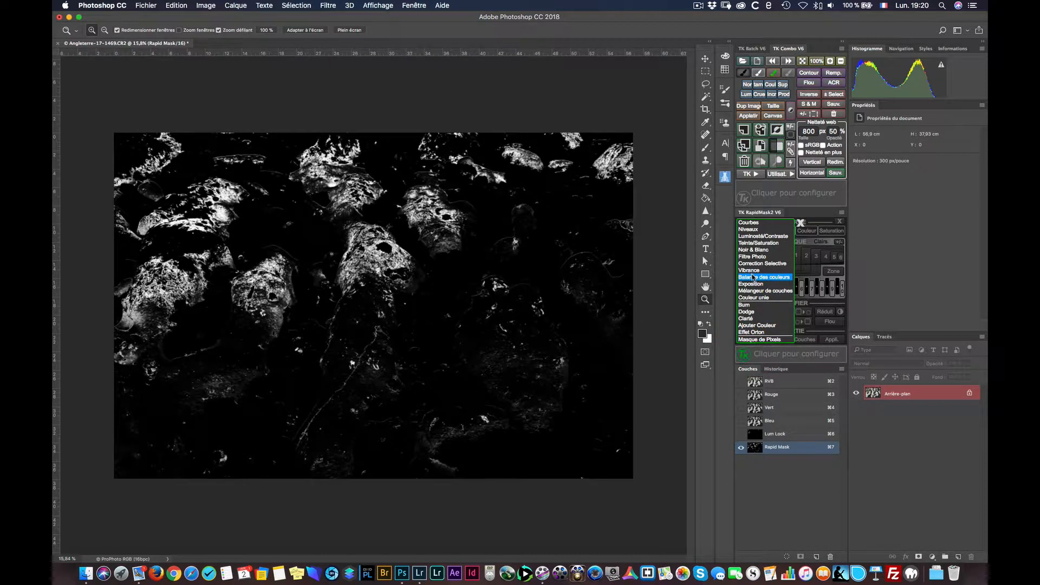
{"action": "left_click", "coordinate": [757, 243]}
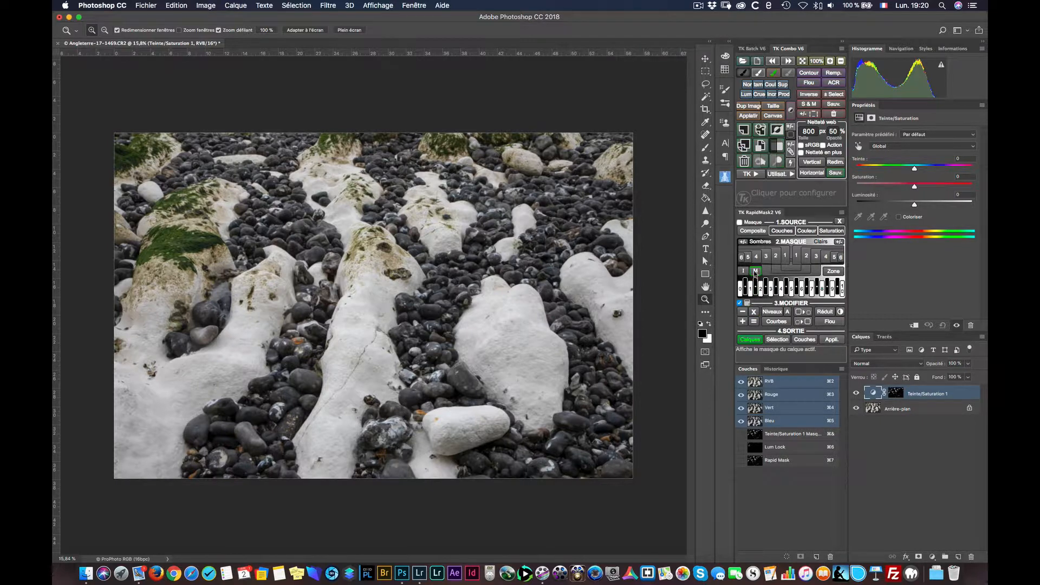
{"action": "left_click", "coordinate": [756, 270]}
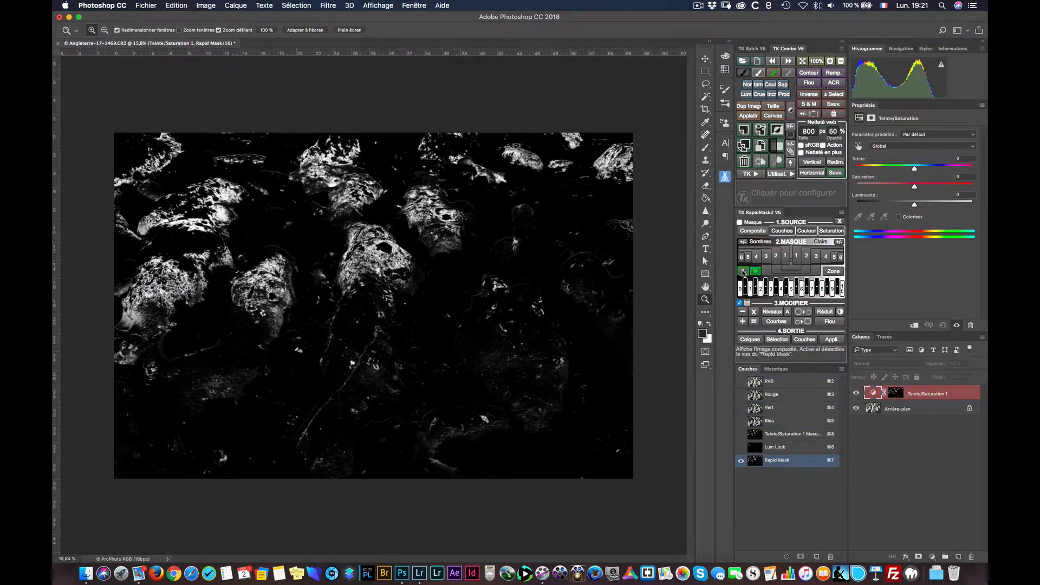
{"action": "left_click", "coordinate": [744, 271]}
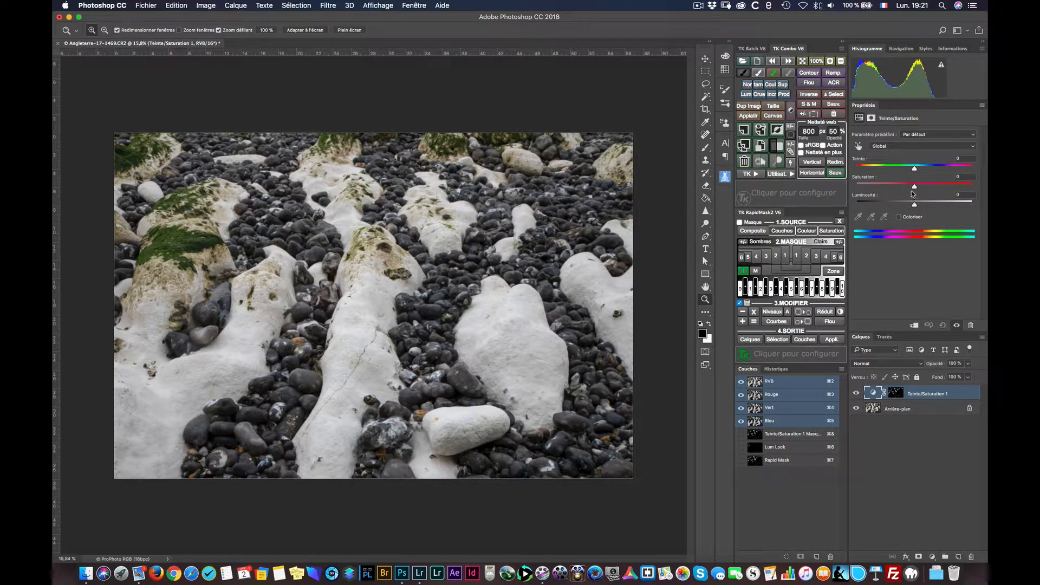
Set the adjustment layer's saturation to +62 and lightness to -10, and compare the photo with and without it
{"action": "left_click_drag", "start_coordinate": [914, 187], "coordinate": [944, 187]}
{"action": "mouse_move", "coordinate": [917, 205]}
{"action": "left_mouse_down"}
{"action": "mouse_move", "coordinate": [928, 204]}
{"action": "mouse_move", "coordinate": [896, 204]}
{"action": "mouse_move", "coordinate": [909, 203]}
{"action": "left_mouse_up"}
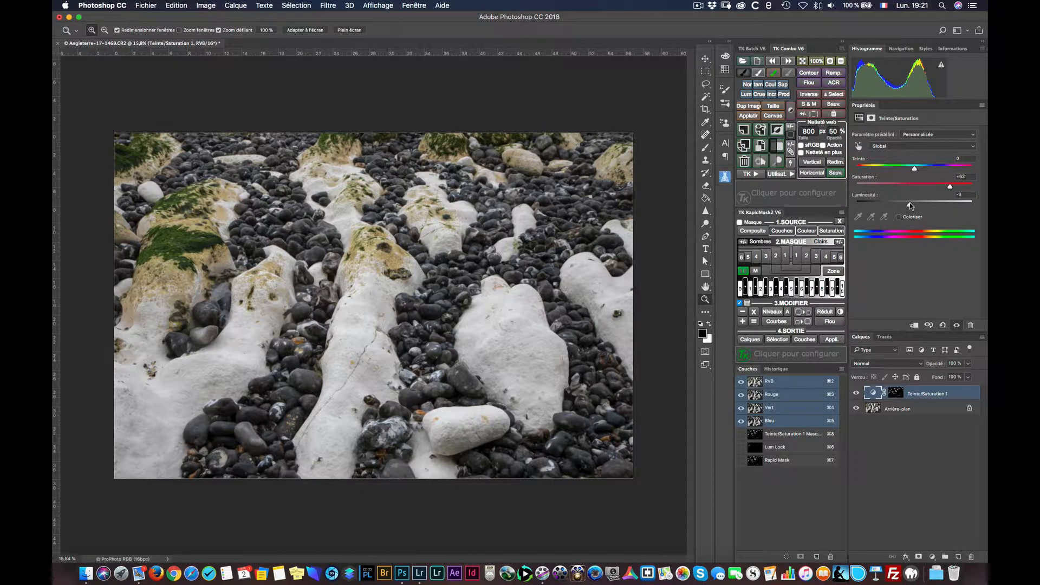
{"action": "left_click", "coordinate": [857, 395]}
{"action": "left_click", "coordinate": [857, 396]}
{"action": "left_click", "coordinate": [857, 396]}
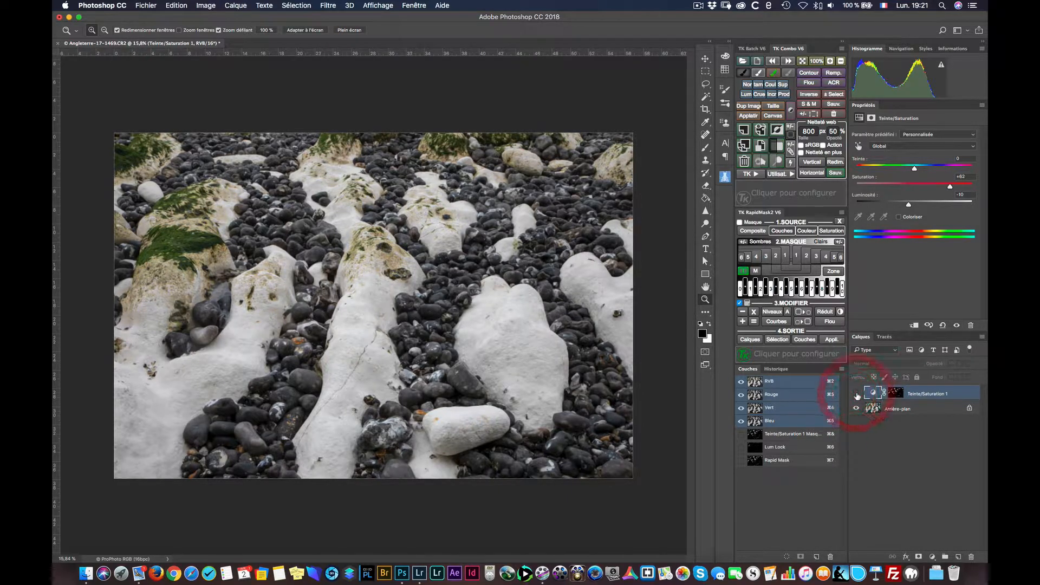
{"action": "left_click", "coordinate": [856, 394]}
{"action": "left_click", "coordinate": [857, 394]}
{"action": "left_click", "coordinate": [856, 393]}
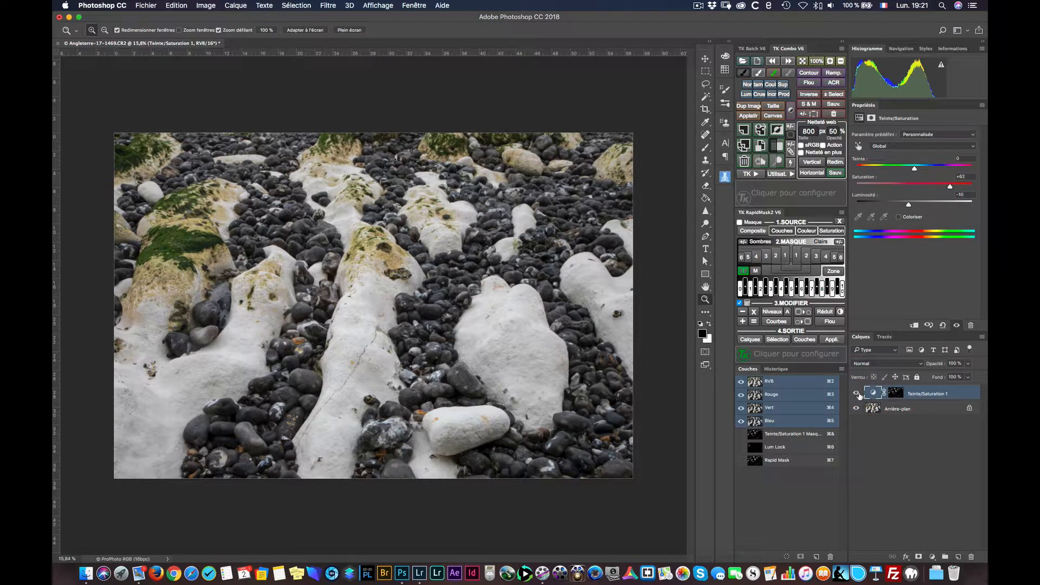
Try Lumière tamisée blending on the adjustment layer, set its blend mode to Incrustation instead, and reduce its saturation to +51
{"action": "left_click", "coordinate": [868, 364]}
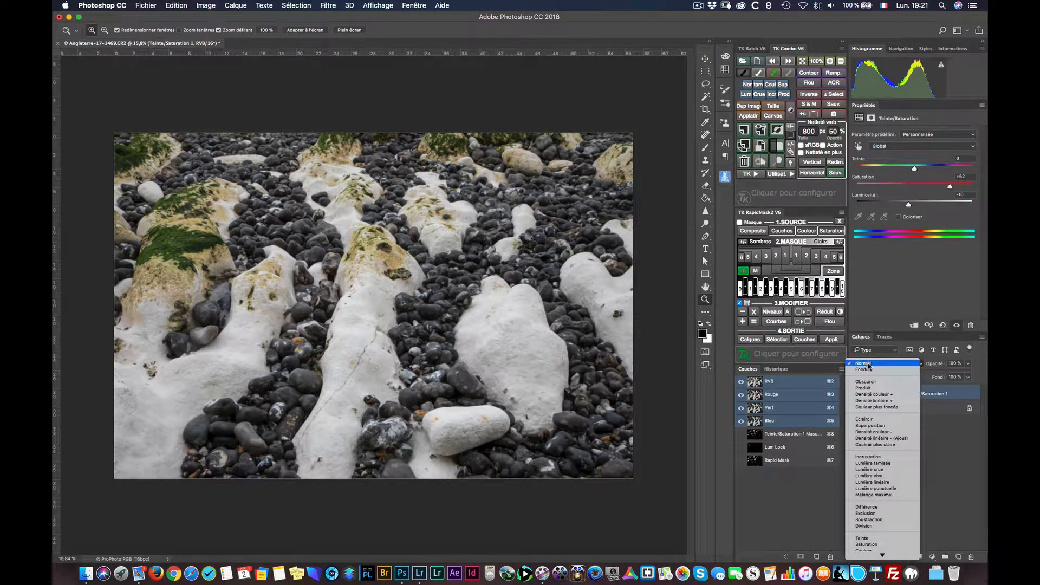
{"action": "left_click", "coordinate": [872, 464]}
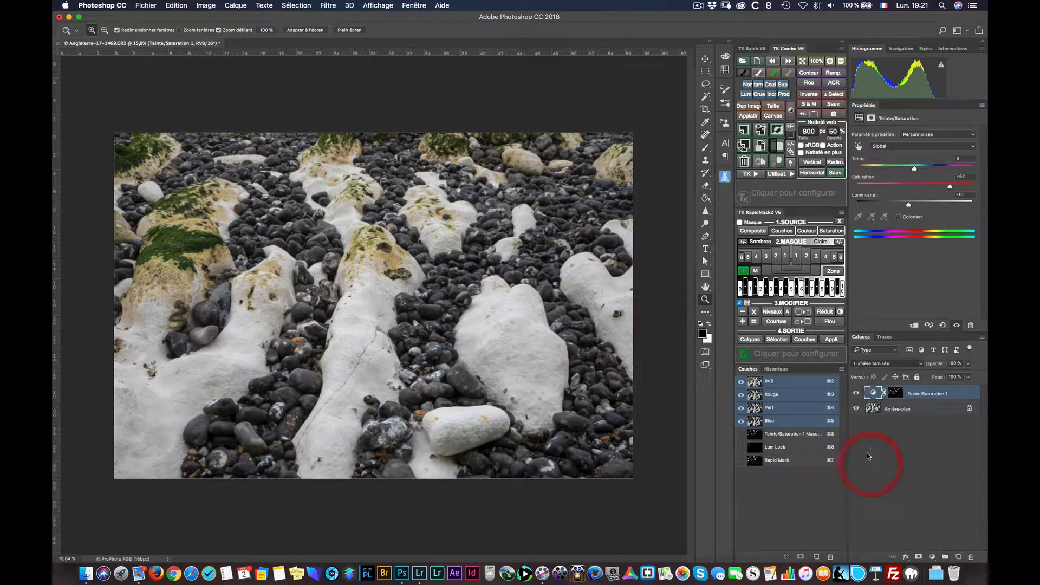
{"action": "left_click", "coordinate": [871, 365]}
{"action": "left_click", "coordinate": [870, 357]}
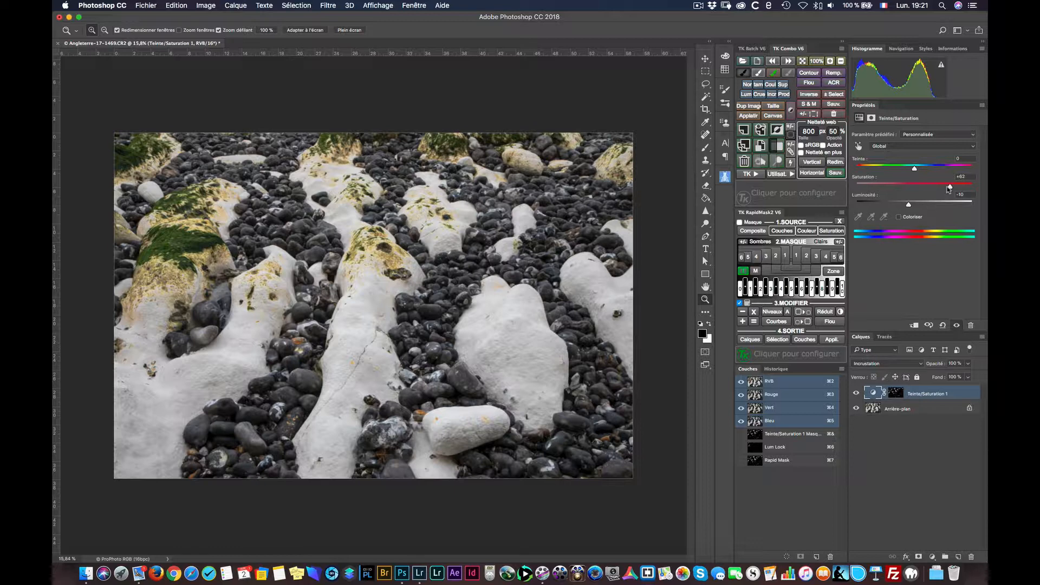
{"action": "left_click_drag", "start_coordinate": [947, 188], "coordinate": [910, 207]}
{"action": "left_click", "coordinate": [909, 204]}
Examine the ochre rocks up close, comparing them with the Teinte/Saturation layer shown and hidden
{"action": "left_click_drag", "start_coordinate": [328, 280], "coordinate": [372, 288]}
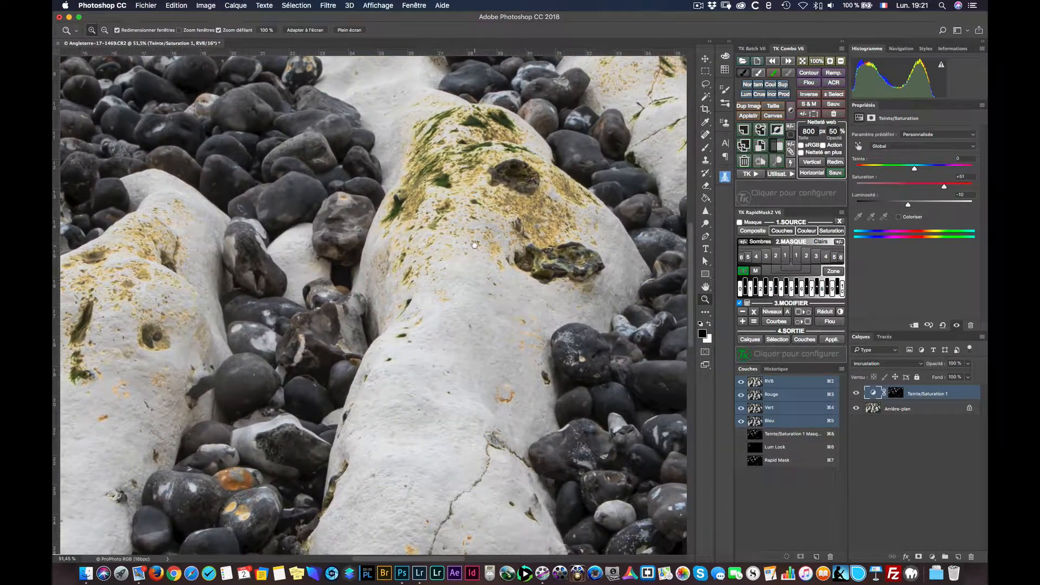
{"action": "left_click_drag", "start_coordinate": [474, 245], "coordinate": [676, 214]}
{"action": "left_click_drag", "start_coordinate": [374, 262], "coordinate": [498, 294]}
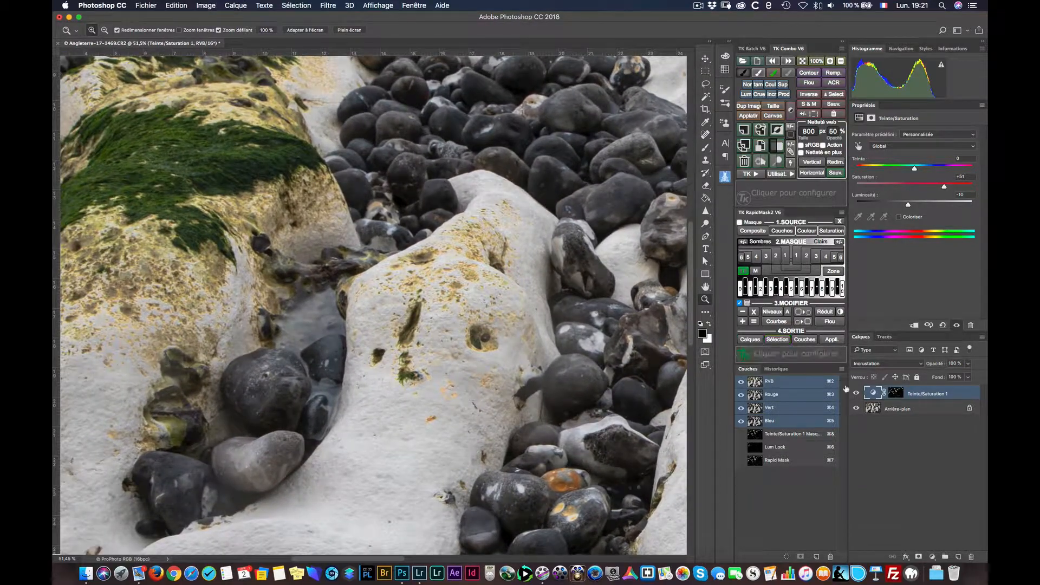
{"action": "left_click", "coordinate": [857, 393]}
{"action": "left_click", "coordinate": [857, 393]}
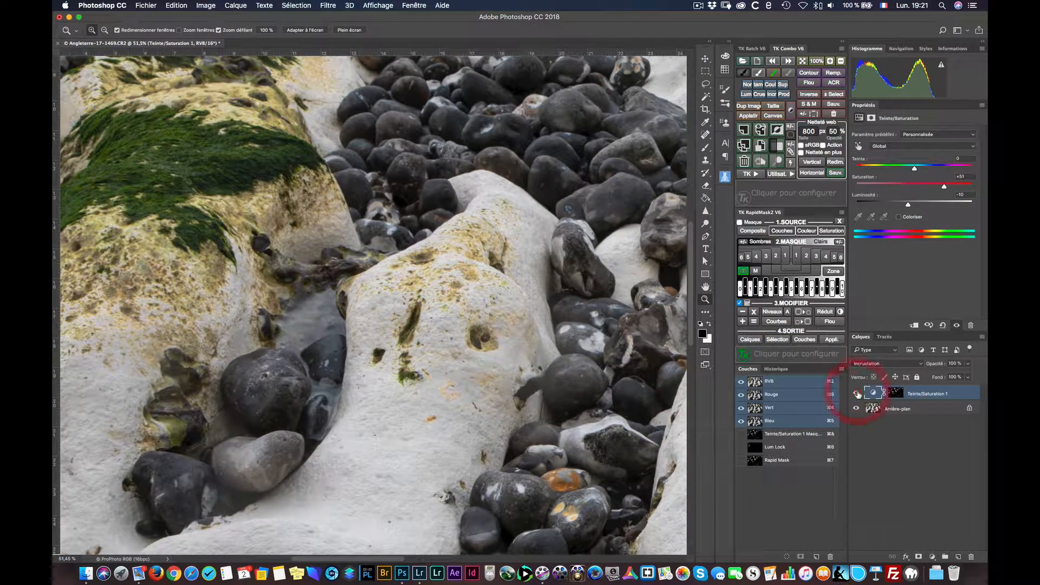
{"action": "left_click", "coordinate": [856, 394]}
{"action": "left_click", "coordinate": [856, 394]}
{"action": "left_click", "coordinate": [856, 394]}
{"action": "left_click", "coordinate": [857, 394]}
{"action": "left_click", "coordinate": [855, 395]}
{"action": "left_click", "coordinate": [855, 395]}
{"action": "left_click", "coordinate": [856, 394]}
{"action": "left_click", "coordinate": [856, 395]}
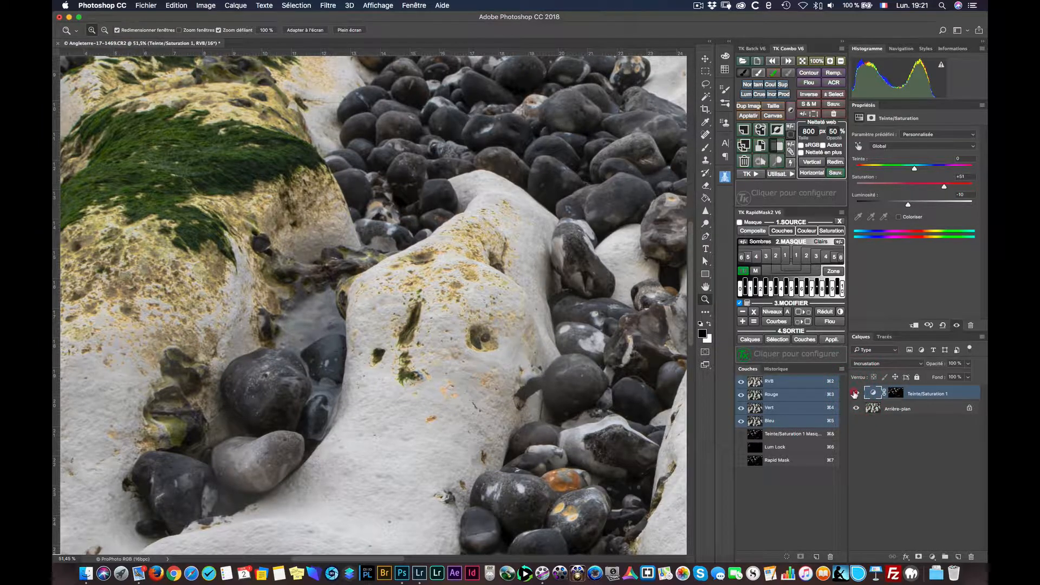
{"action": "left_click", "coordinate": [856, 394]}
{"action": "left_click", "coordinate": [855, 394]}
Set the layer's saturation to +46 and keep Incrustation blending after comparing it with Lumière tamisée
{"action": "left_click_drag", "start_coordinate": [943, 188], "coordinate": [938, 187]}
{"action": "left_click", "coordinate": [878, 364]}
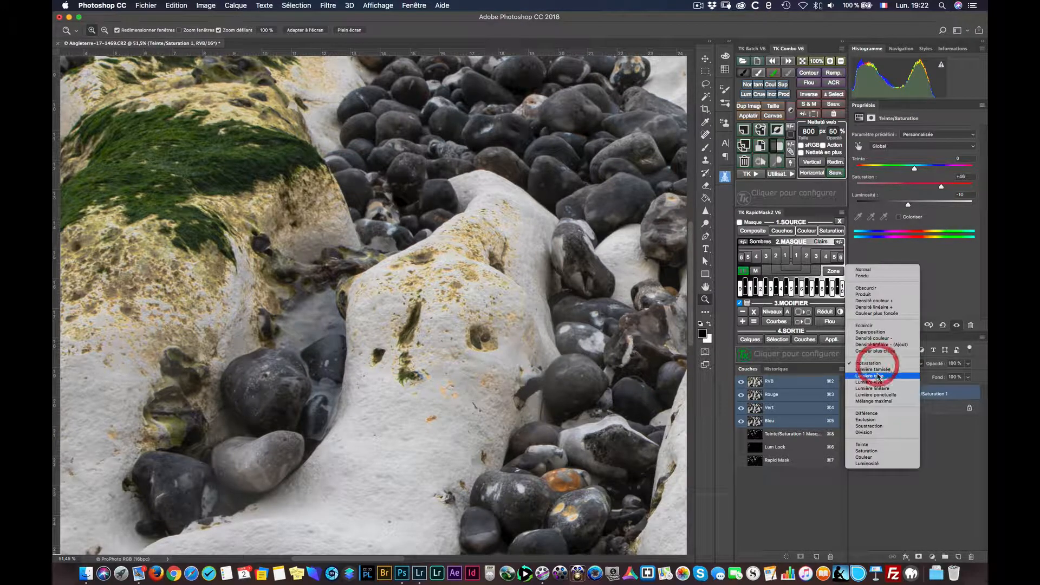
{"action": "left_click", "coordinate": [866, 367]}
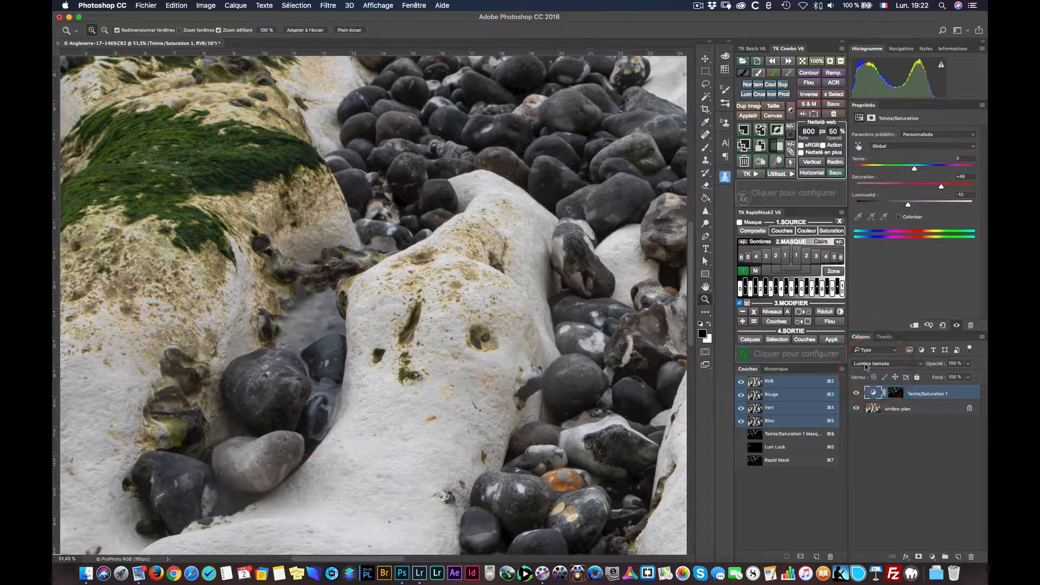
{"action": "left_click", "coordinate": [865, 367]}
{"action": "left_click", "coordinate": [875, 358]}
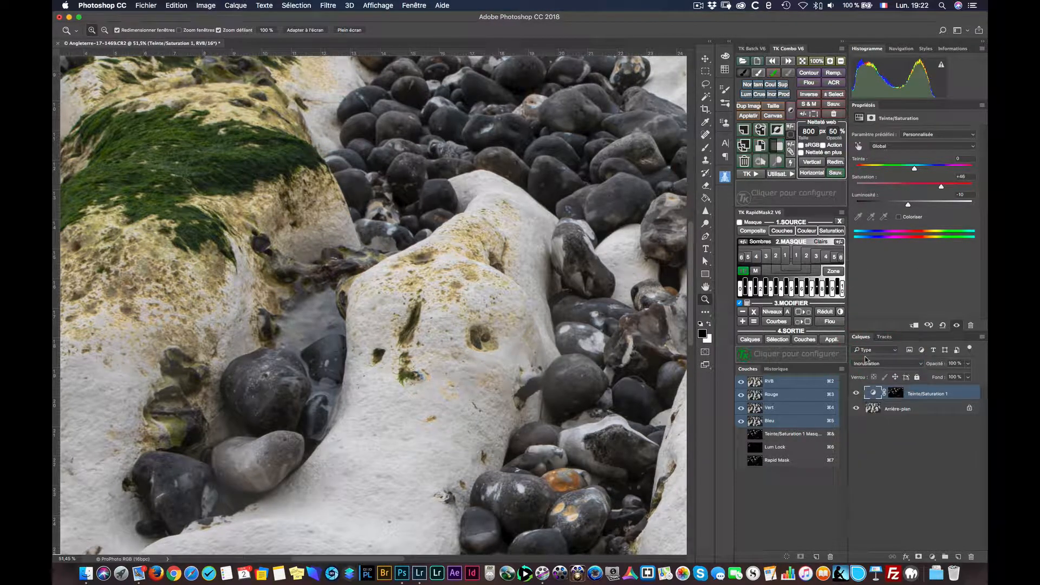
{"action": "left_click", "coordinate": [857, 394]}
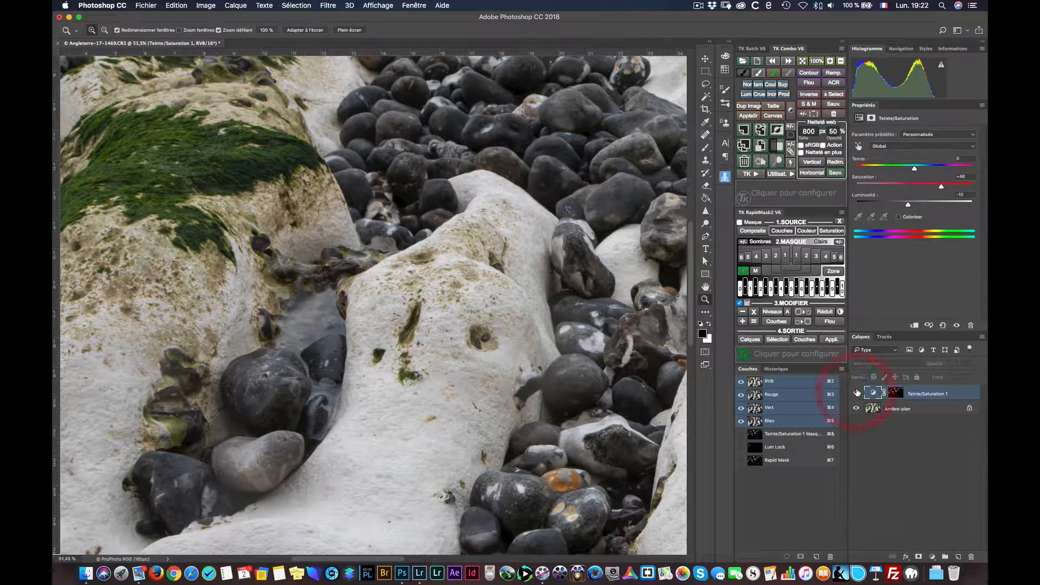
{"action": "left_click", "coordinate": [857, 394]}
{"action": "left_click_drag", "start_coordinate": [386, 260], "coordinate": [312, 260]}
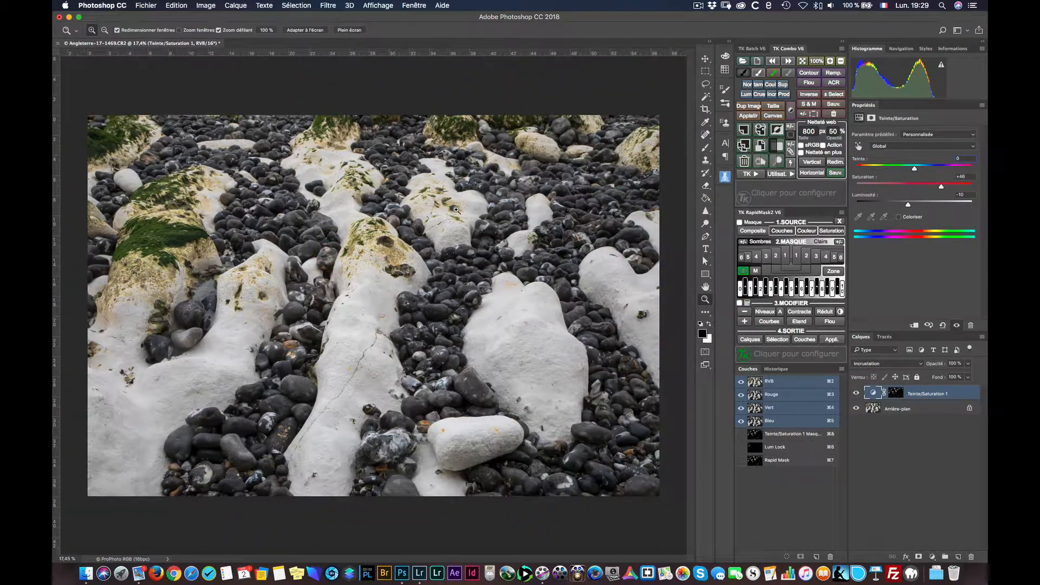